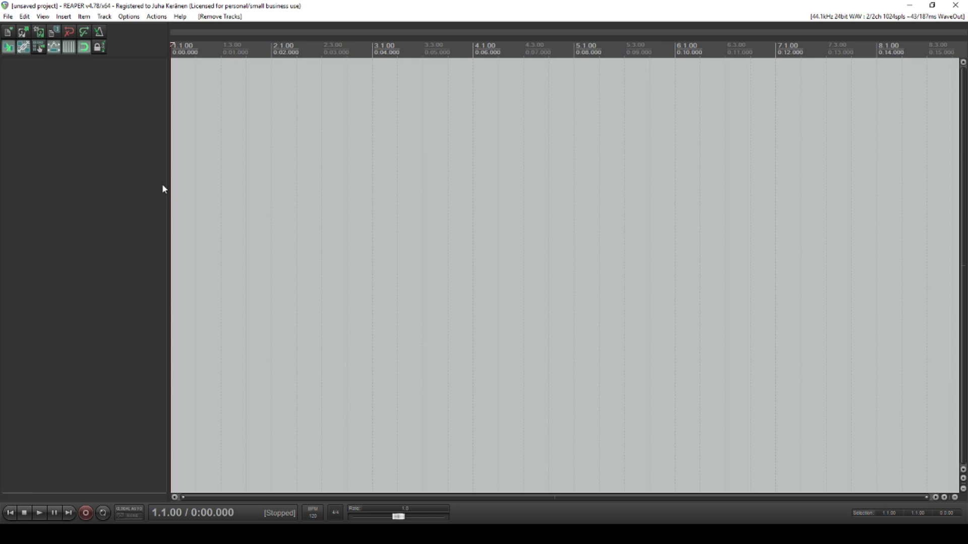
# - Add a record-armed, monitored track that takes its input from all MIDI inputs on all channels
pyautogui.doubleClick(101, 99)
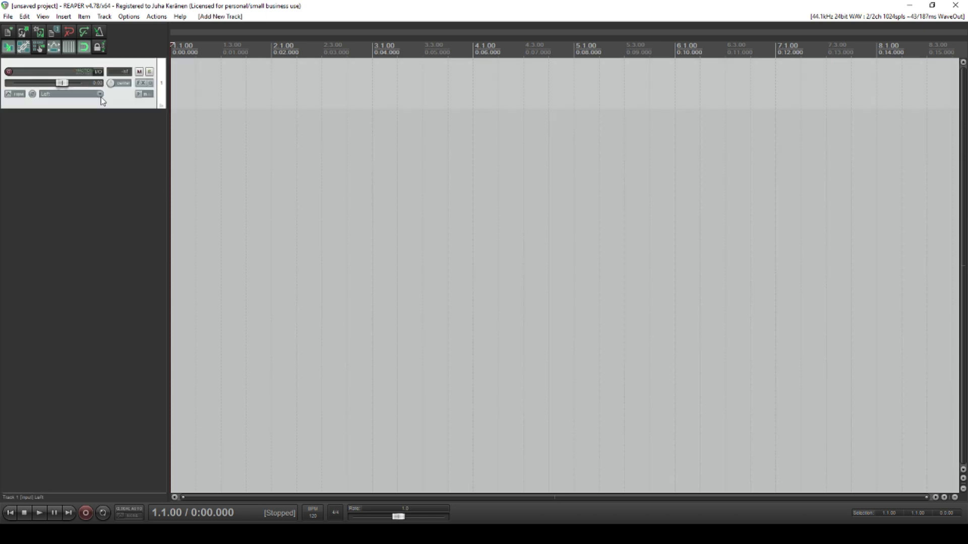
pyautogui.click(84, 95)
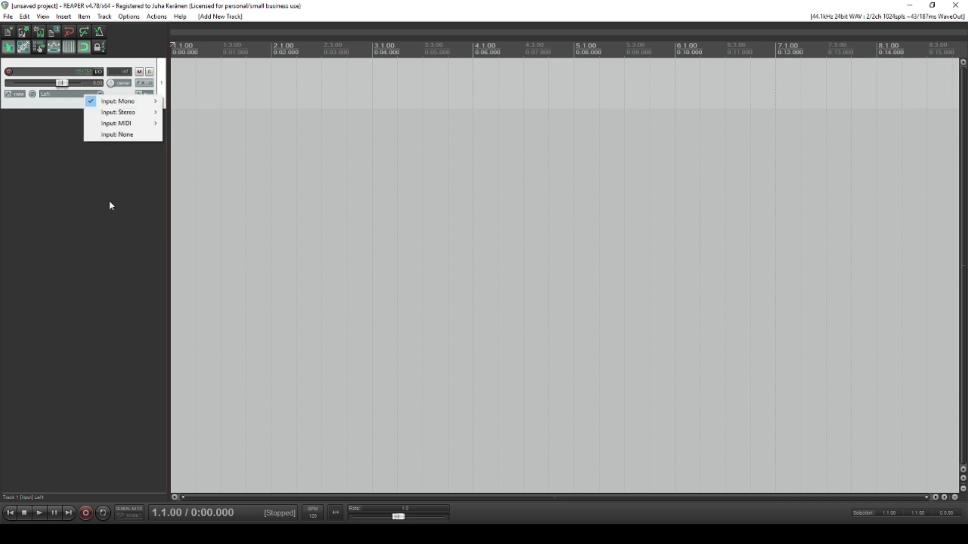
pyautogui.moveTo(137, 126)
pyautogui.moveTo(230, 138)
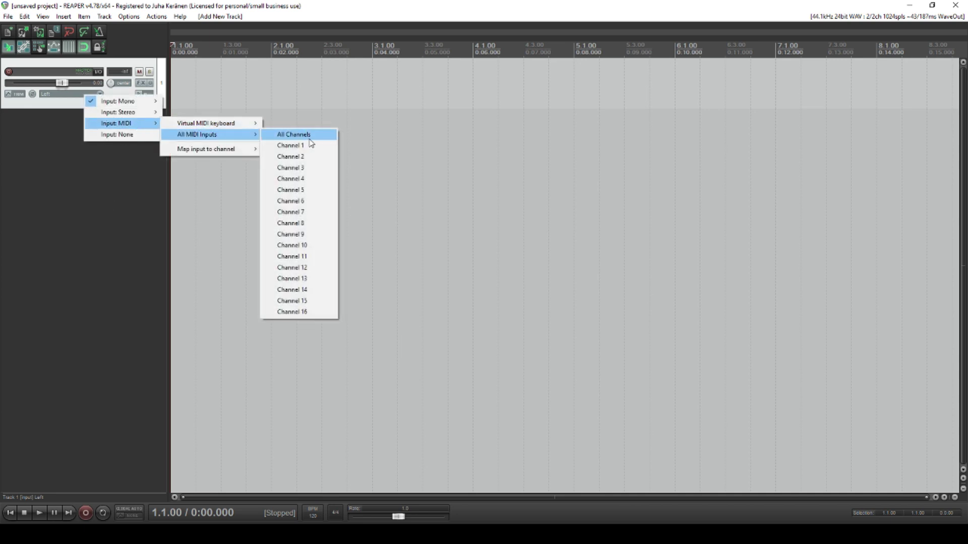
pyautogui.click(303, 136)
pyautogui.click(138, 94)
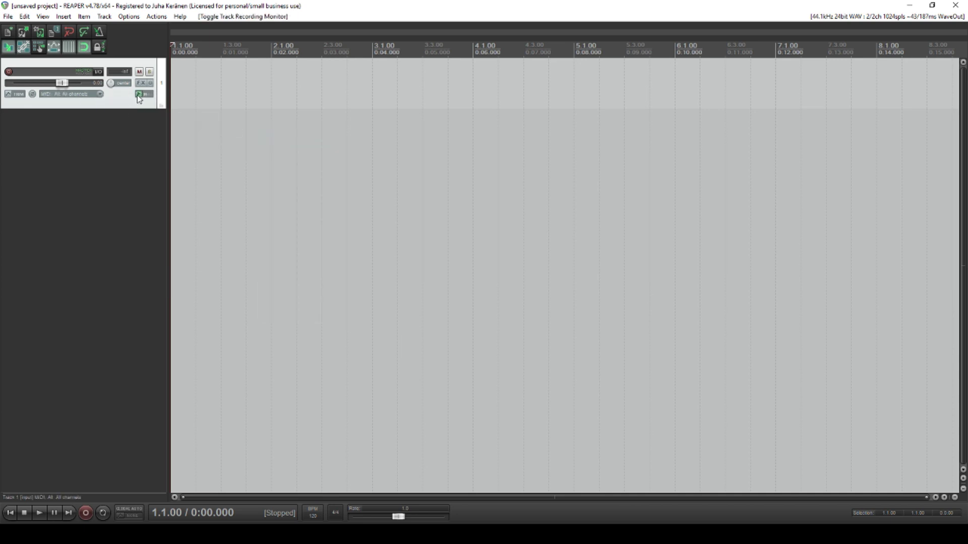
pyautogui.click(9, 72)
# - Open the virtual MIDI keyboard and move it up to the middle of the workspace
pyautogui.hotkey('alt', 'b')
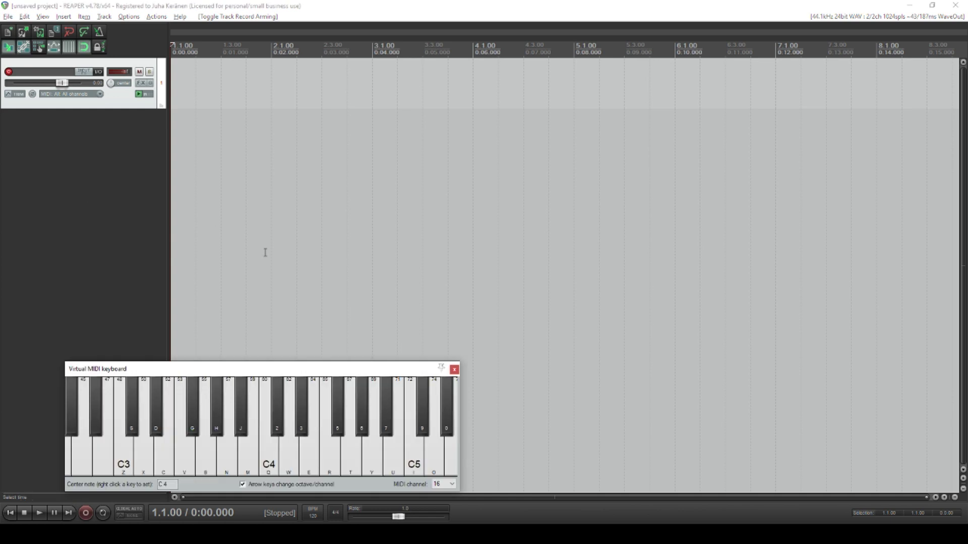
pyautogui.moveTo(134, 369); pyautogui.dragTo(143, 298)
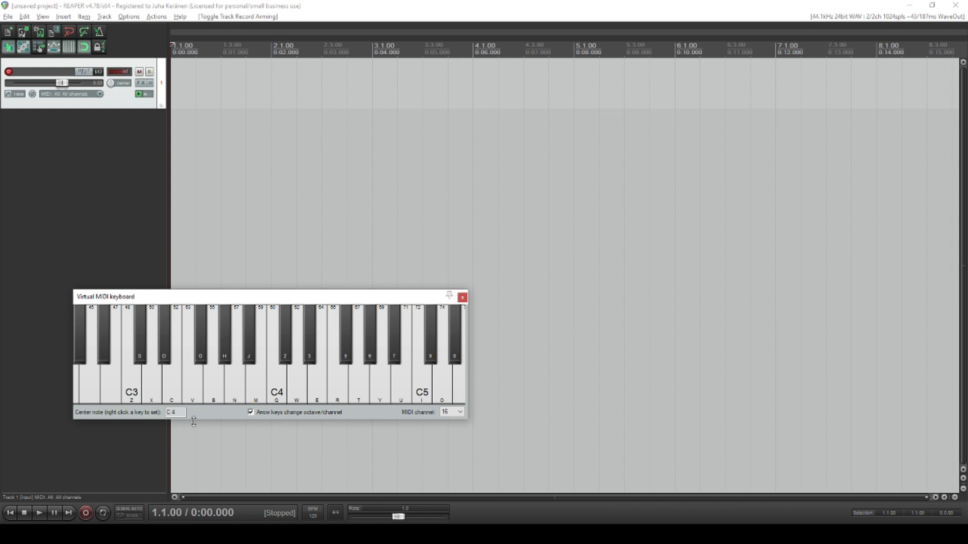
pyautogui.rightClick(126, 301)
pyautogui.click(191, 318)
pyautogui.moveTo(158, 295); pyautogui.dragTo(163, 299)
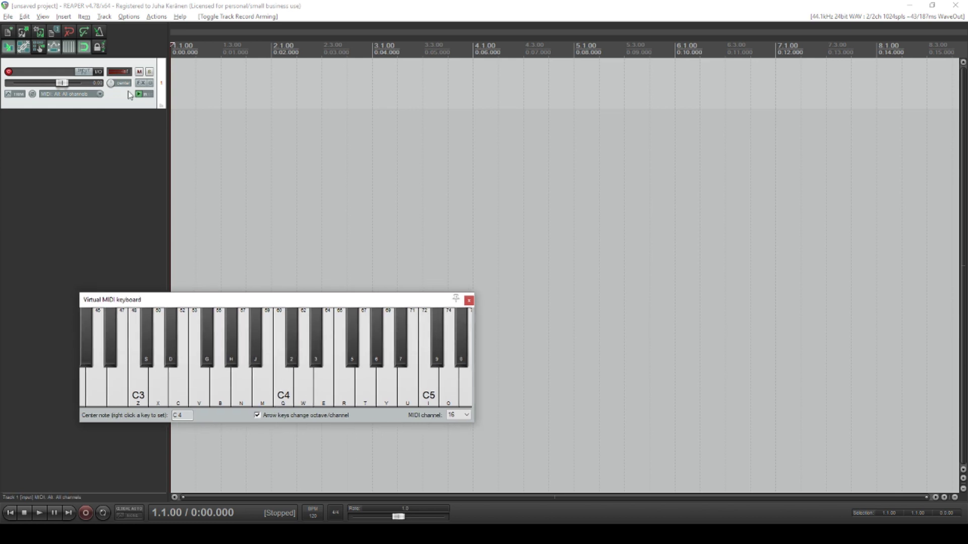
# - Add the Cockos ReaSynth instrument to track 1 and move its window clear above the virtual keyboard
pyautogui.click(142, 83)
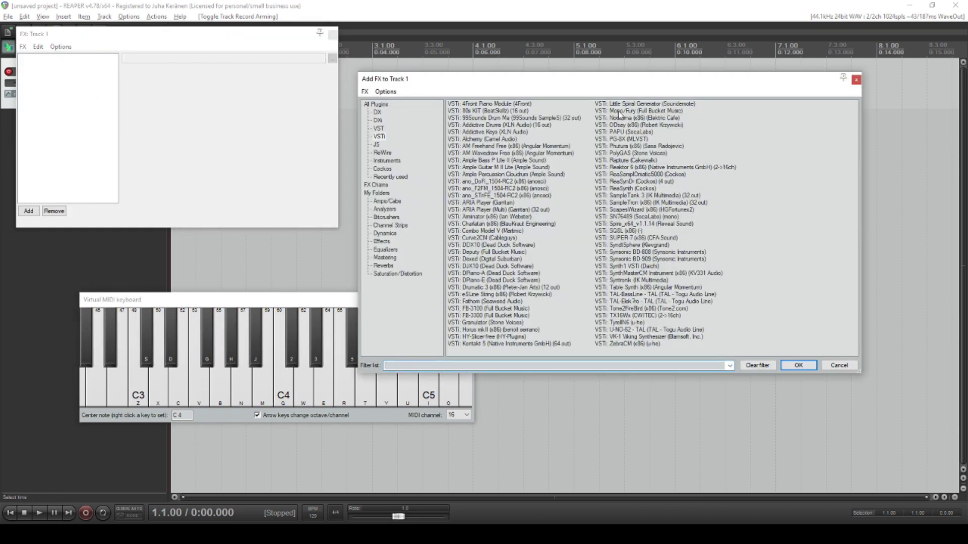
pyautogui.moveTo(534, 84); pyautogui.dragTo(464, 65)
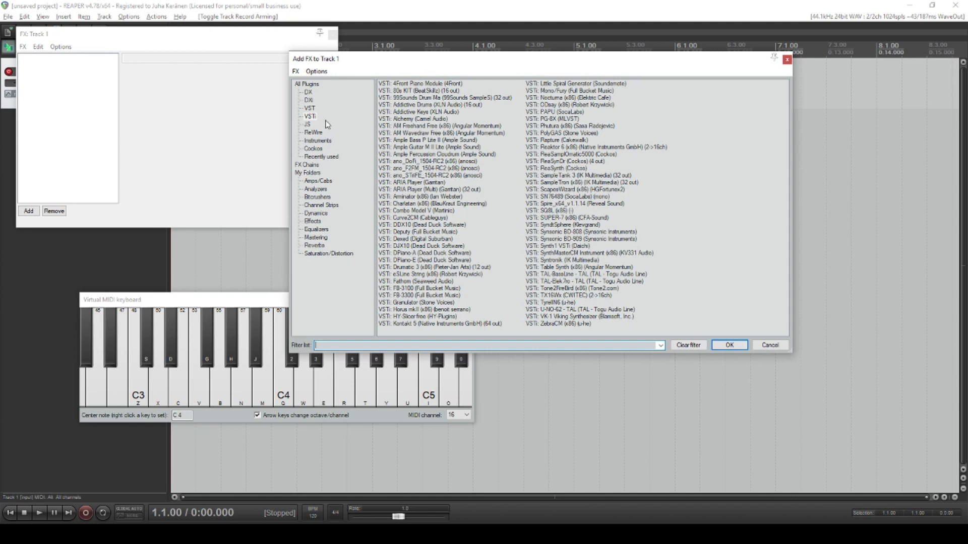
pyautogui.click(313, 148)
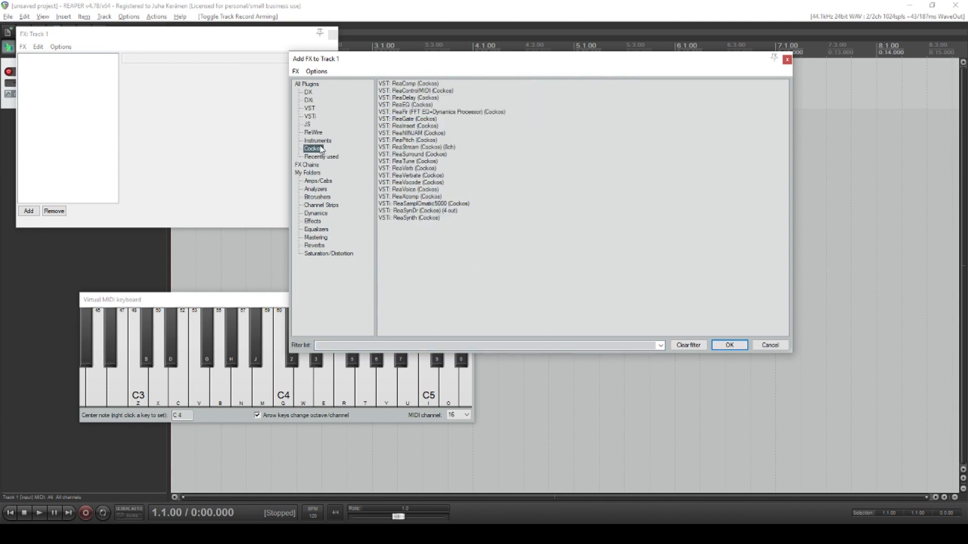
pyautogui.doubleClick(406, 219)
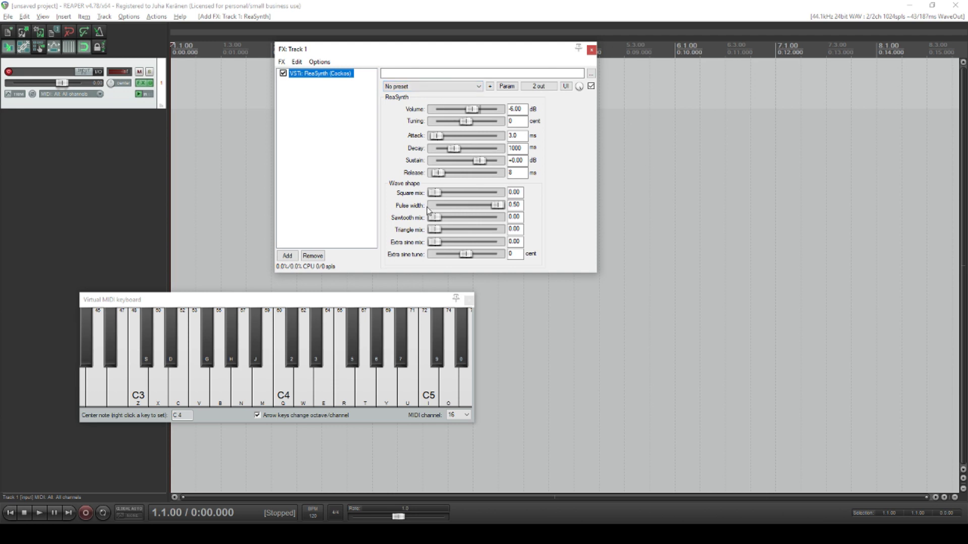
pyautogui.moveTo(404, 53); pyautogui.dragTo(304, 39)
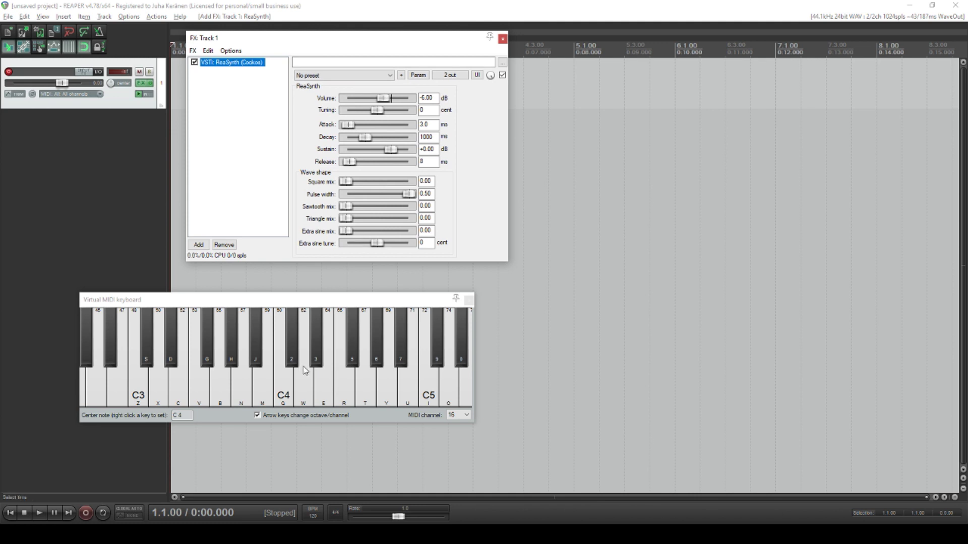
# - Lower ReaSynth's volume to about -15.22 dB and play test notes upward from C4 on the virtual keyboard
pyautogui.moveTo(389, 98); pyautogui.dragTo(373, 98)
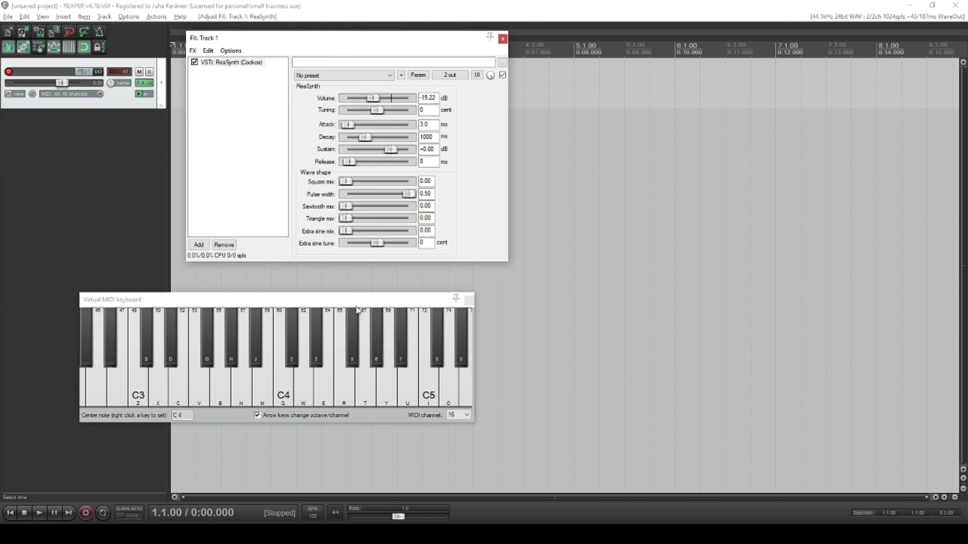
pyautogui.moveTo(295, 393)
pyautogui.mouseDown()
pyautogui.moveTo(178, 396)
pyautogui.moveTo(391, 385)
pyautogui.mouseUp()
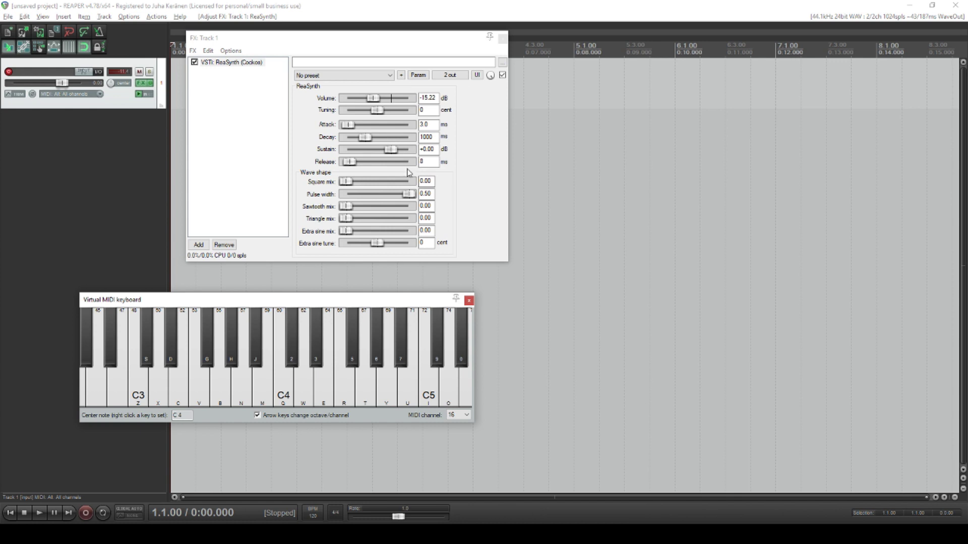
# - Set ReaSynth's square mix to 1.00 and pulse width to 0.10, and audition the pulse sound on the virtual keyboard
pyautogui.click(347, 185)
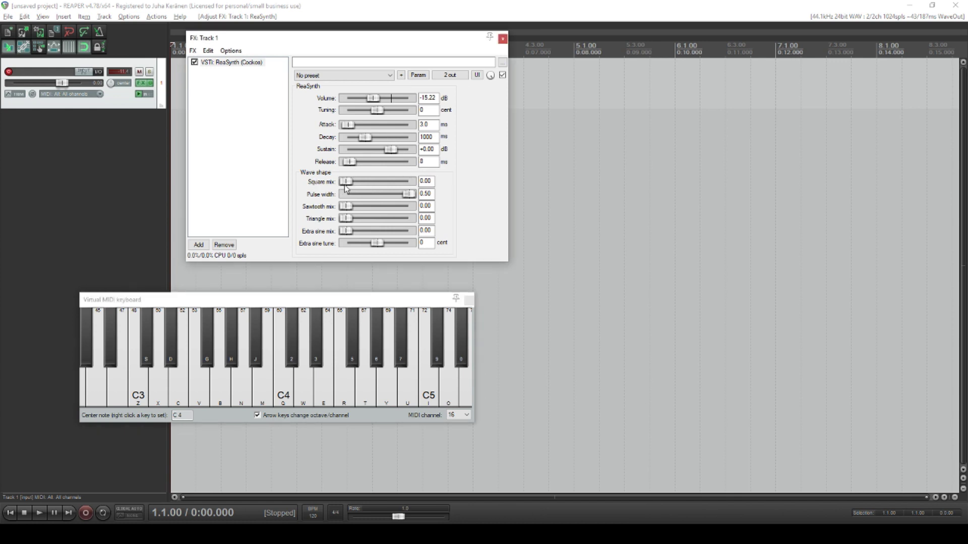
pyautogui.moveTo(346, 181); pyautogui.dragTo(202, 194)
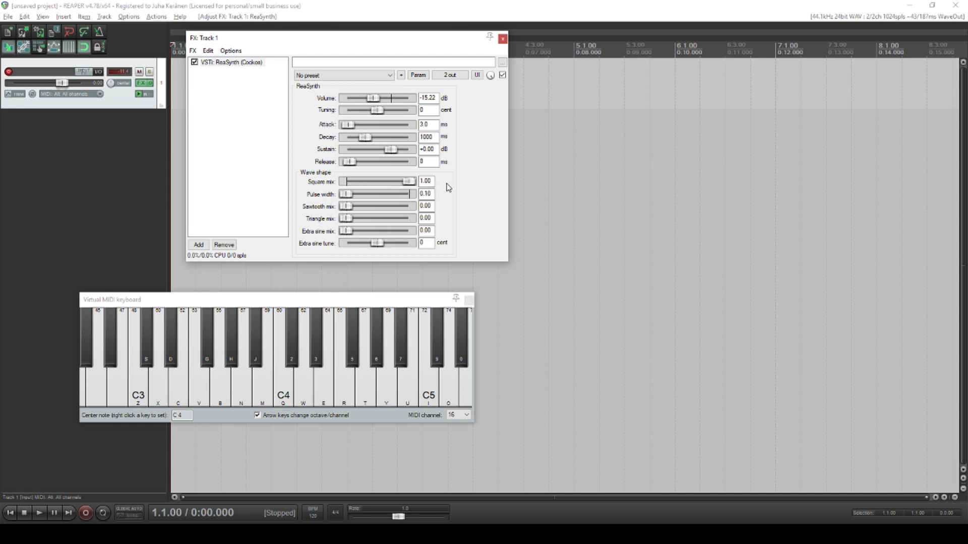
pyautogui.click(272, 388)
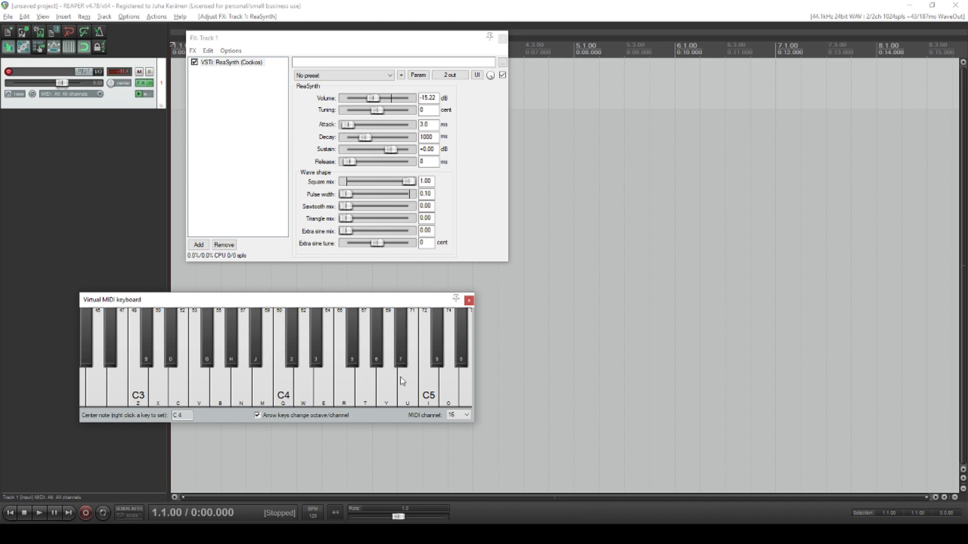
pyautogui.press('y')
pyautogui.press('t')
pyautogui.press('t')
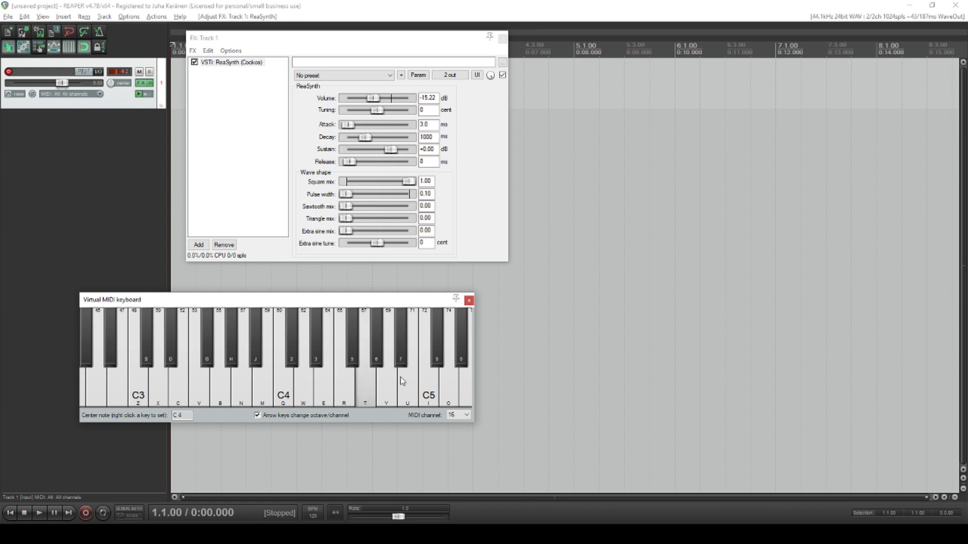
pyautogui.press('y')
pyautogui.press('e')
pyautogui.press('q')
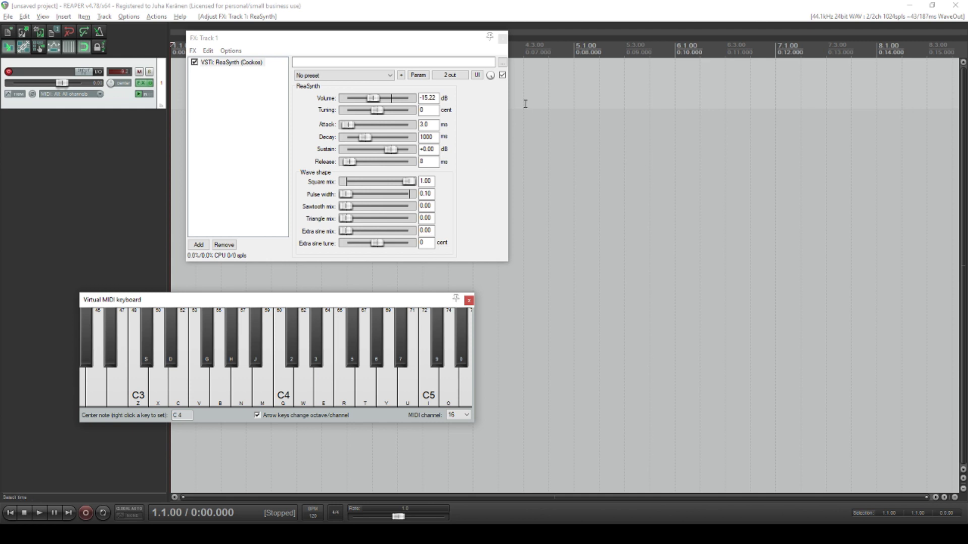
# - Play an arpeggio between E4 and C5 with the pulse sound and reposition the effects window above the keyboard
pyautogui.moveTo(317, 38)
pyautogui.mouseDown()
pyautogui.moveTo(292, 43)
pyautogui.moveTo(306, 49)
pyautogui.mouseUp()
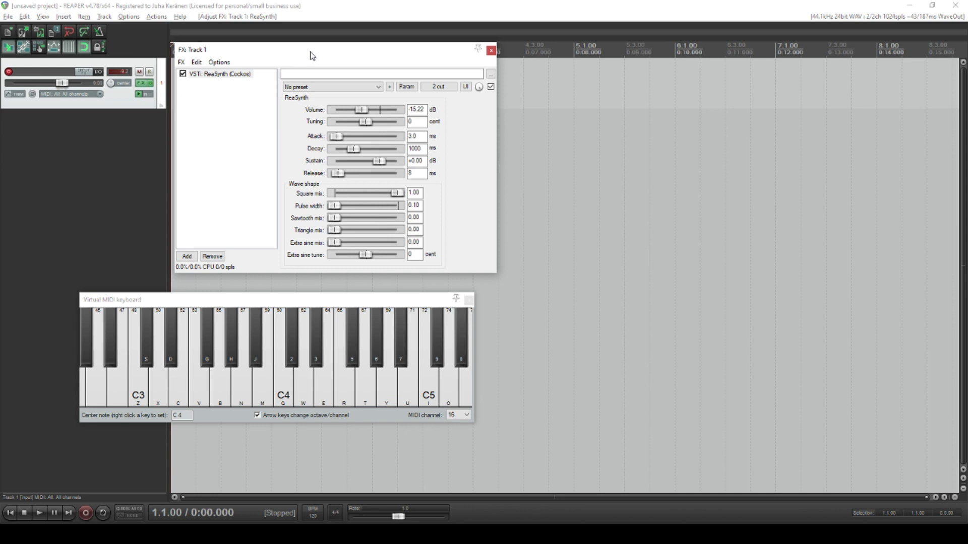
pyautogui.press('e')
pyautogui.press('t')
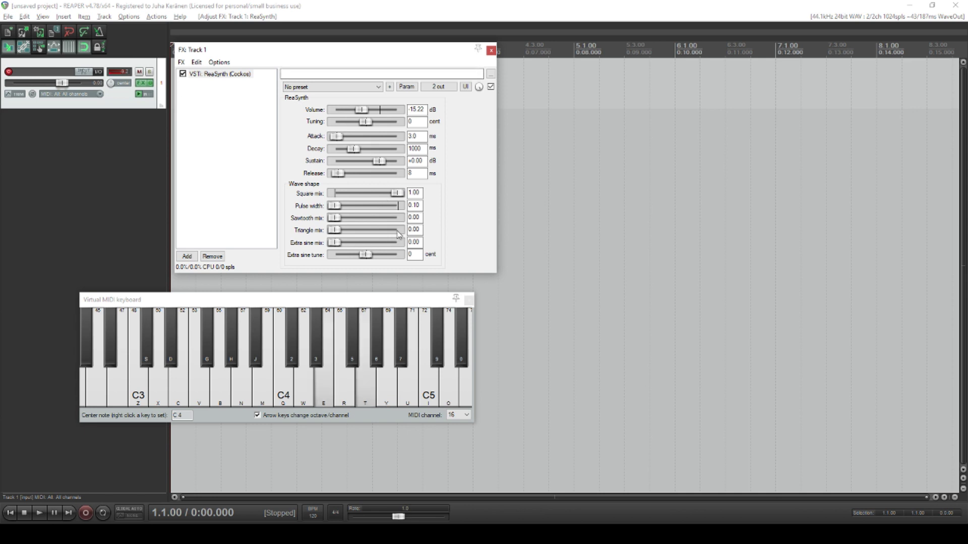
pyautogui.press('y')
pyautogui.press('i')
pyautogui.press('e')
pyautogui.press('y')
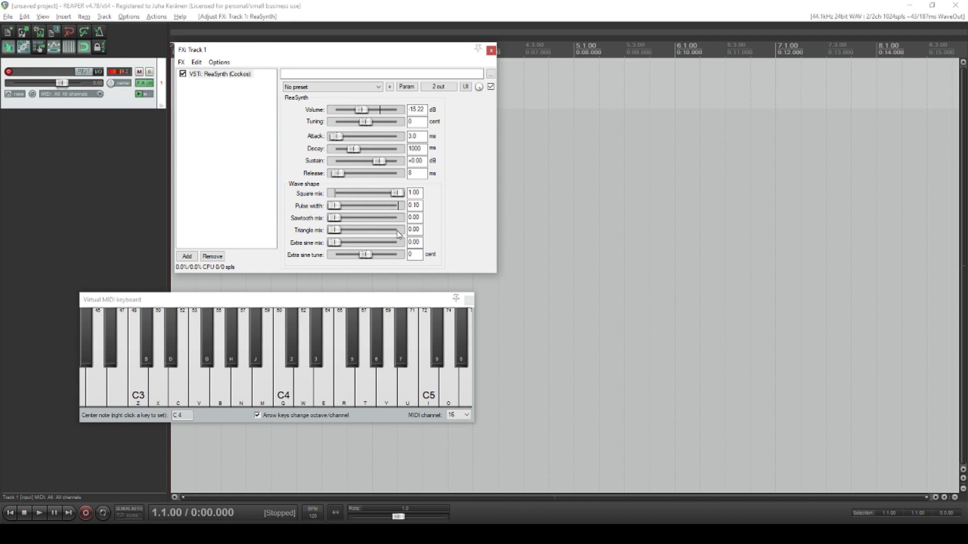
pyautogui.press('e')
pyautogui.moveTo(288, 55)
pyautogui.mouseDown()
pyautogui.moveTo(282, 70)
pyautogui.moveTo(288, 54)
pyautogui.moveTo(291, 70)
pyautogui.mouseUp()
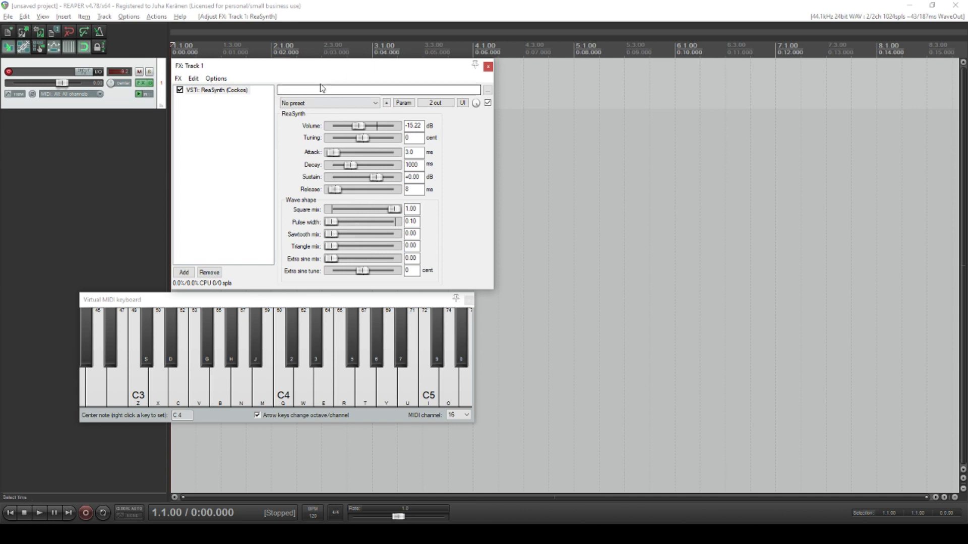
pyautogui.moveTo(314, 70); pyautogui.dragTo(316, 62)
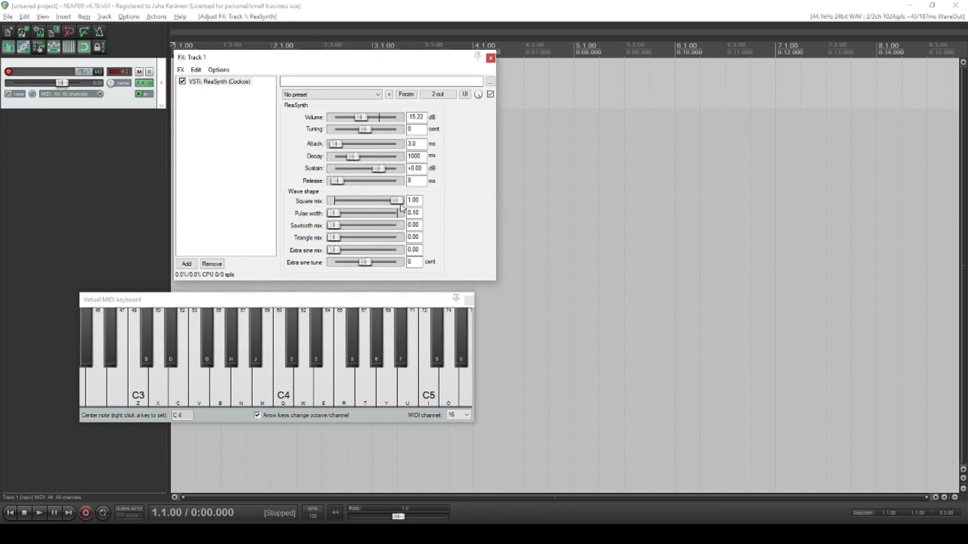
# - Set ReaSynth's triangle mix to 1.00 and square mix to 0.00, and audition the triangle sound with low notes
pyautogui.moveTo(334, 237); pyautogui.dragTo(398, 237)
pyautogui.press('x')
pyautogui.press('c')
pyautogui.press('b')
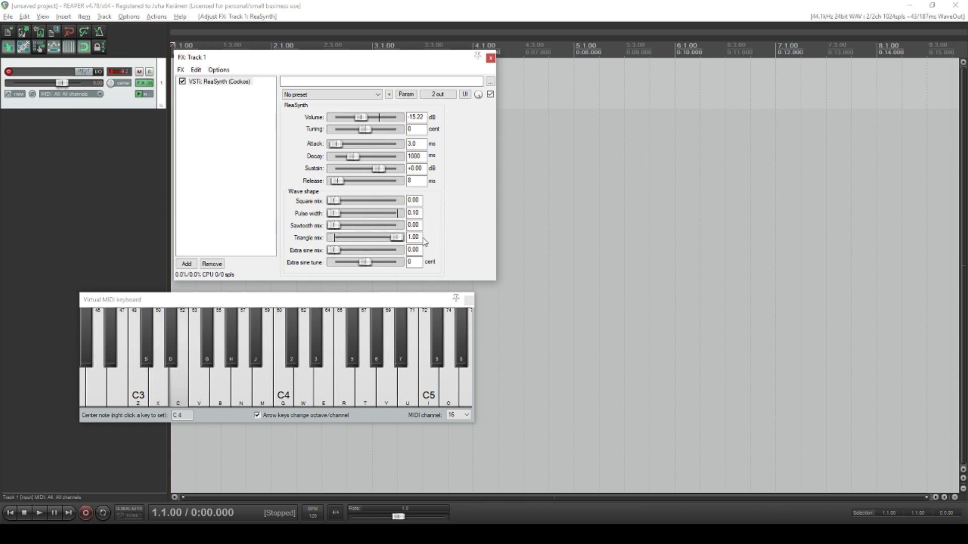
# - Raise ReaSynth's volume to about -4.02 dB and play a low bass line with the triangle sound
pyautogui.moveTo(360, 117); pyautogui.dragTo(376, 117)
pyautogui.press('c')
pyautogui.press('b')
pyautogui.press('x')
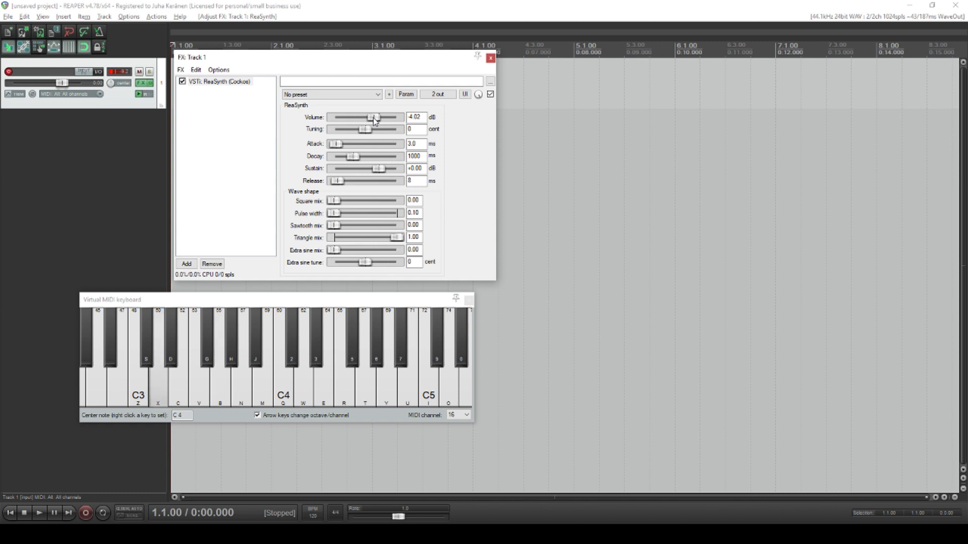
pyautogui.press('x')
pyautogui.press('y')
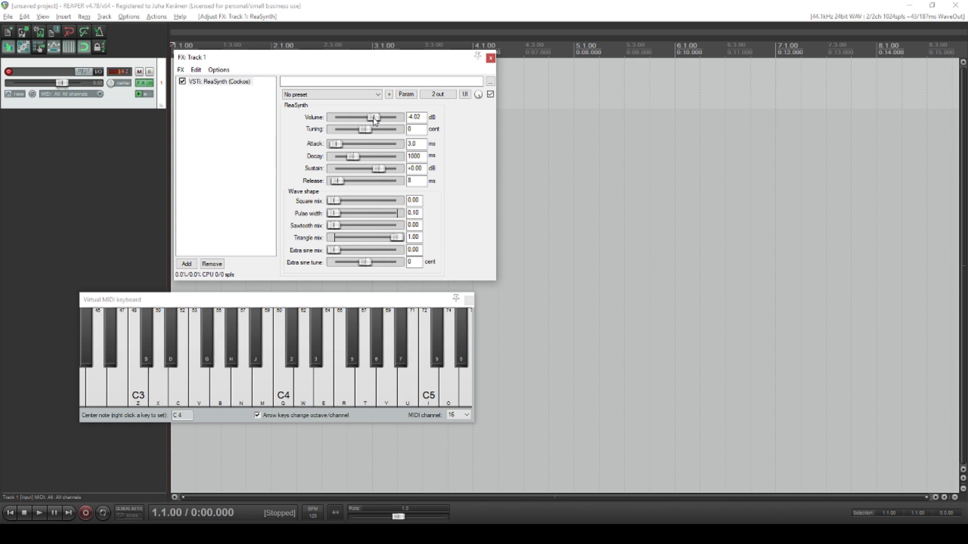
pyautogui.press('y')
pyautogui.press('x')
pyautogui.press('m')
pyautogui.rightClick(409, 237)
pyautogui.click(447, 220)
pyautogui.moveTo(259, 59); pyautogui.dragTo(257, 61)
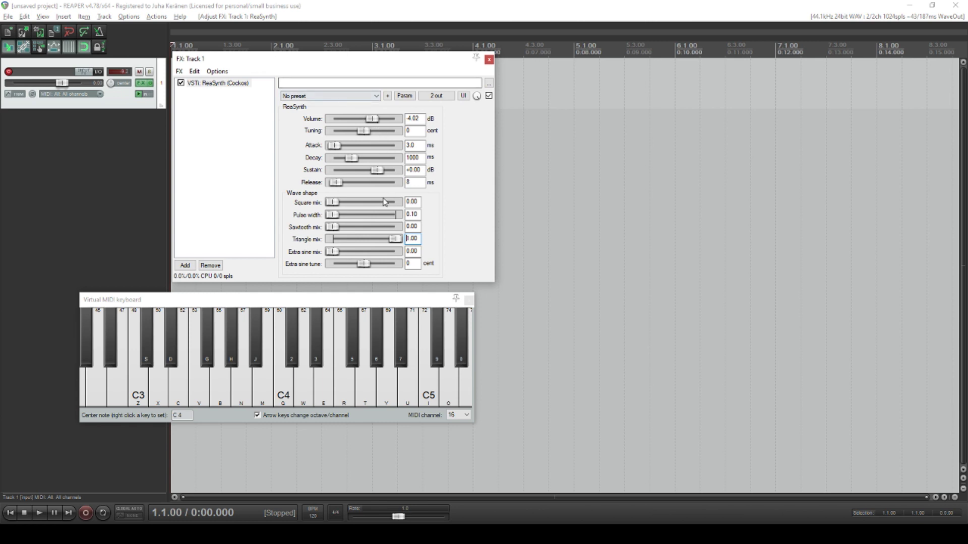
pyautogui.moveTo(333, 202); pyautogui.dragTo(340, 204)
pyautogui.doubleClick(341, 204)
# - Close track 1's effects and disarm it, and add a second track with its volume lowered to about -10.8 dB
pyautogui.click(489, 61)
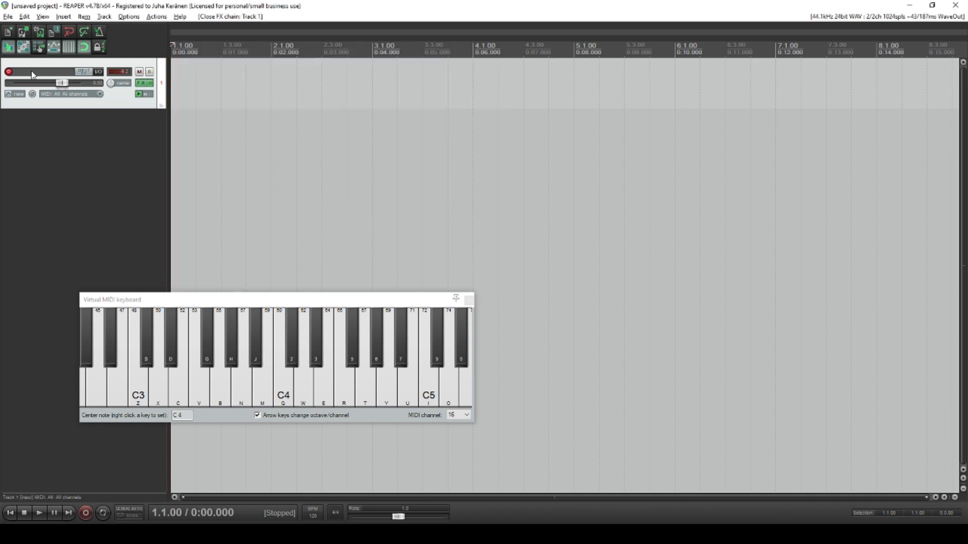
pyautogui.click(9, 72)
pyautogui.doubleClick(107, 152)
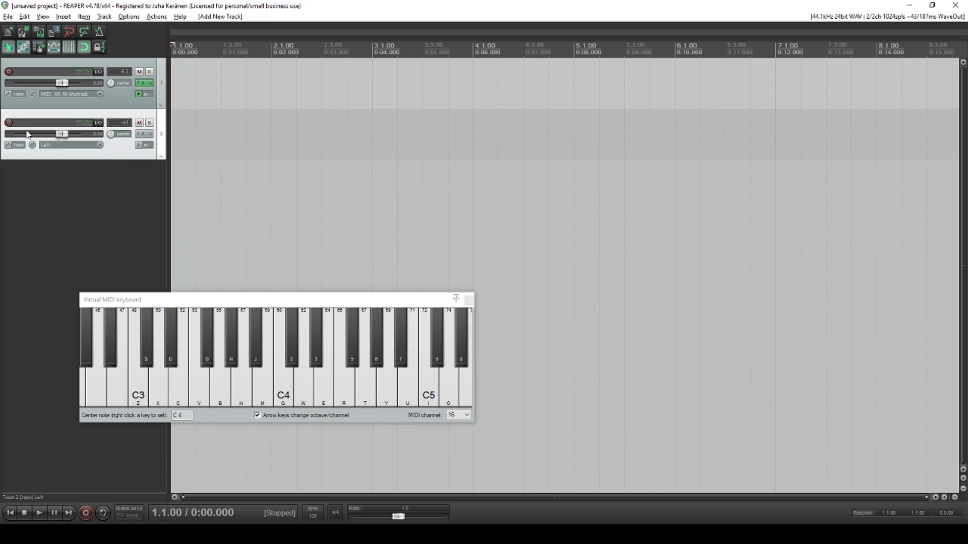
pyautogui.moveTo(62, 134); pyautogui.dragTo(48, 135)
# - Filter the JS plugins by "noise" and add LOSER/WhiteNoise to track 2
pyautogui.click(141, 134)
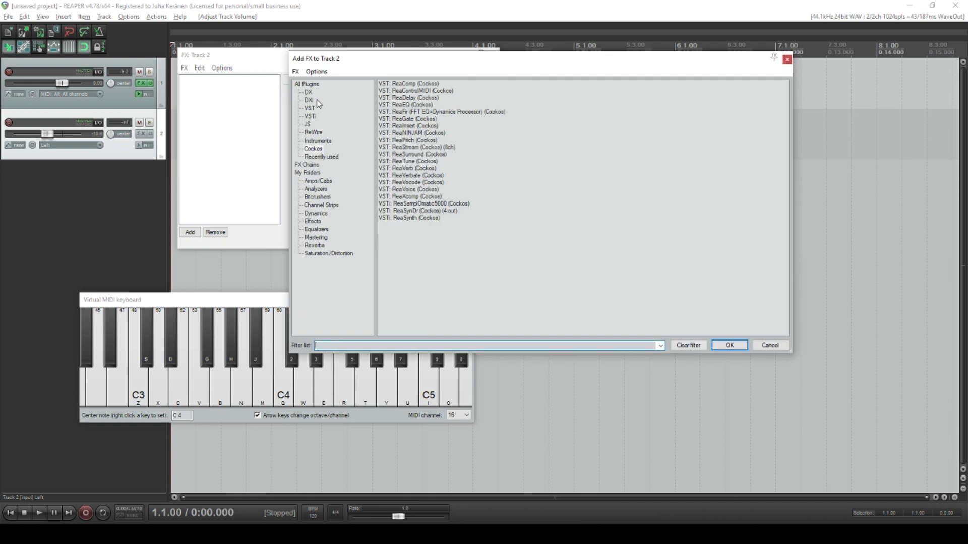
pyautogui.click(308, 126)
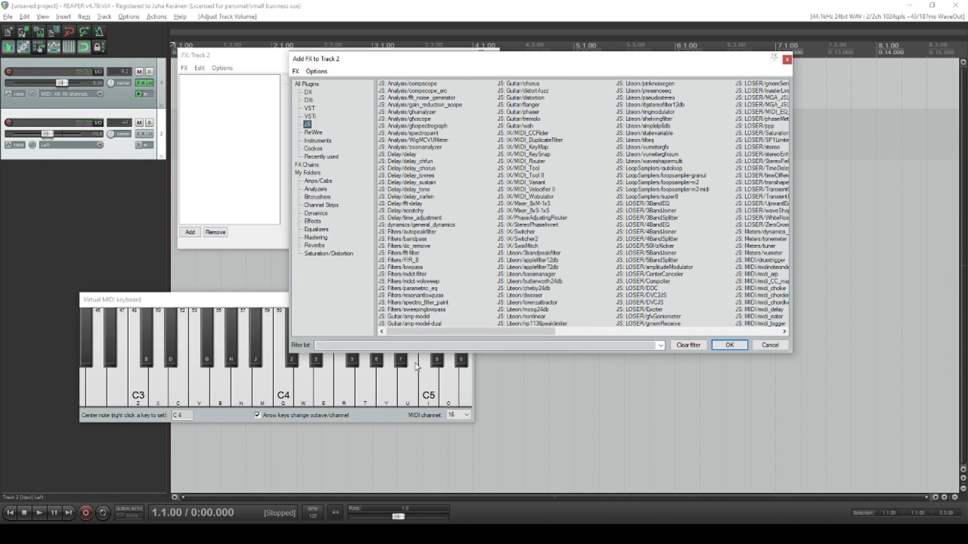
pyautogui.moveTo(487, 332); pyautogui.dragTo(373, 320)
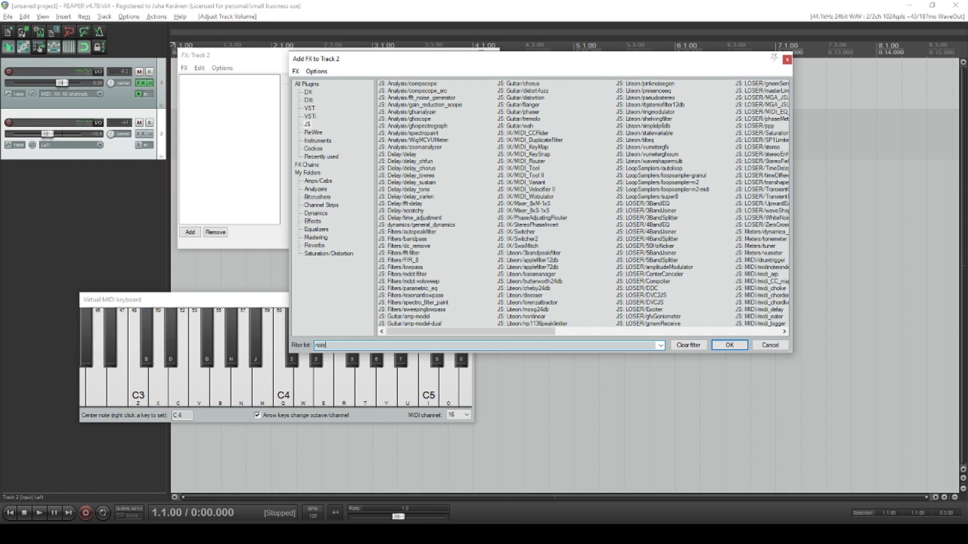
pyautogui.write('e')
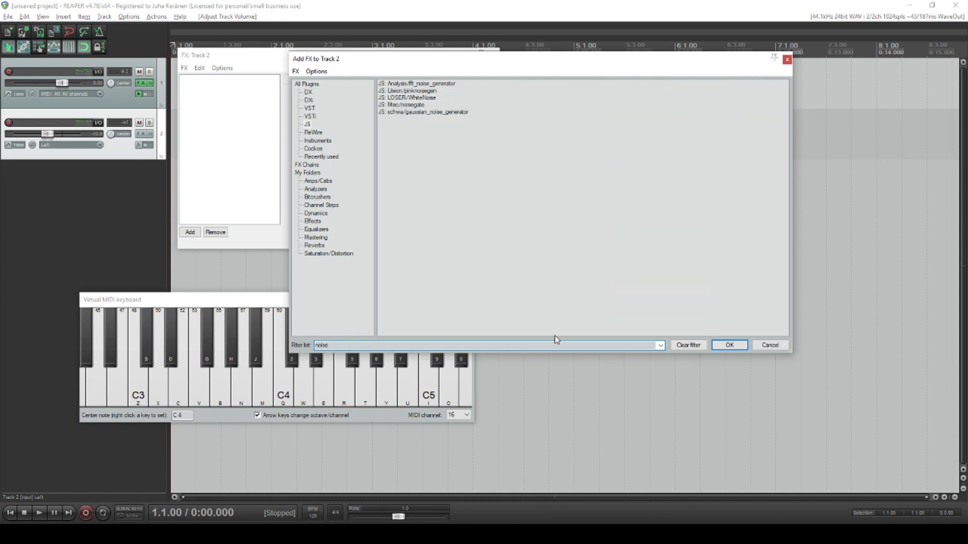
pyautogui.doubleClick(412, 99)
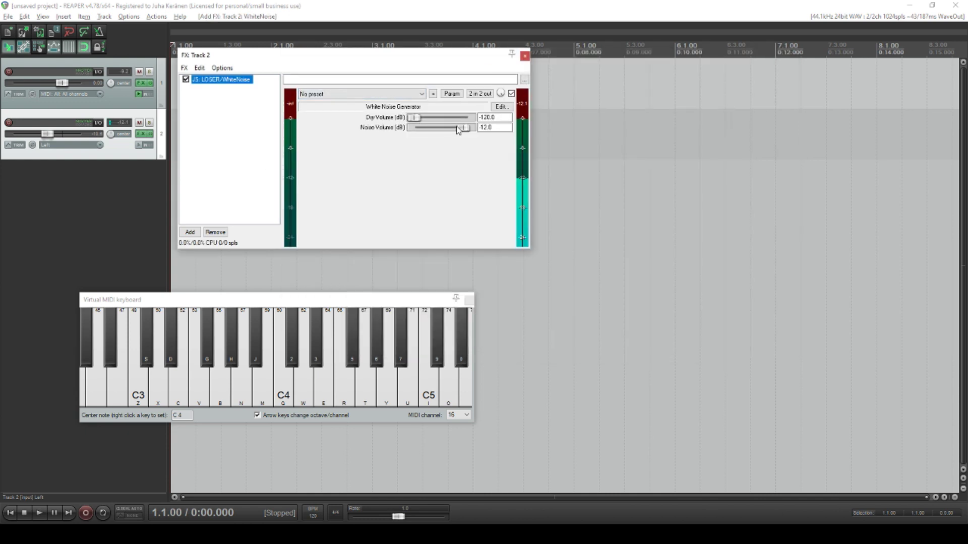
# - Lower the white noise volume to -19.0 dB and insert an empty item on track 2
pyautogui.moveTo(466, 128)
pyautogui.mouseDown()
pyautogui.moveTo(452, 128)
pyautogui.moveTo(465, 130)
pyautogui.mouseUp()
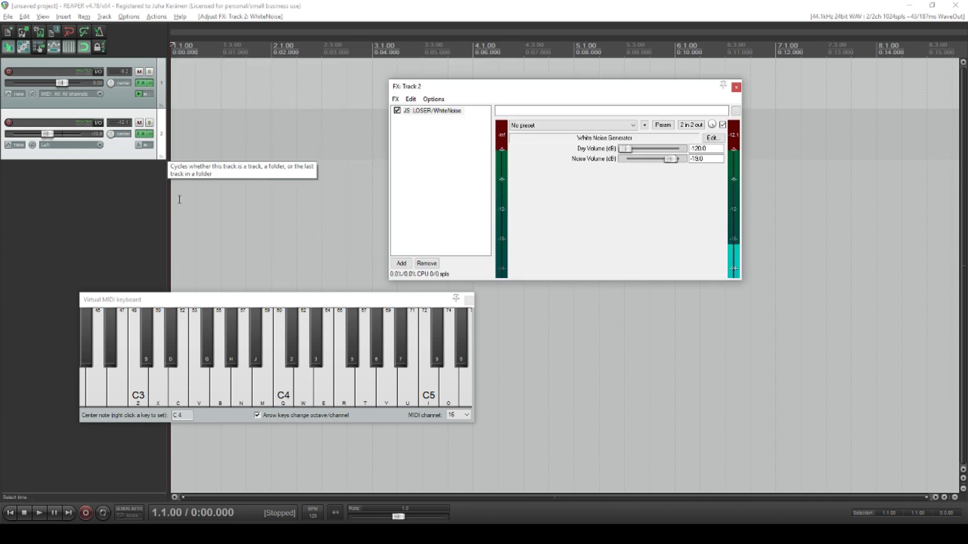
pyautogui.click(65, 18)
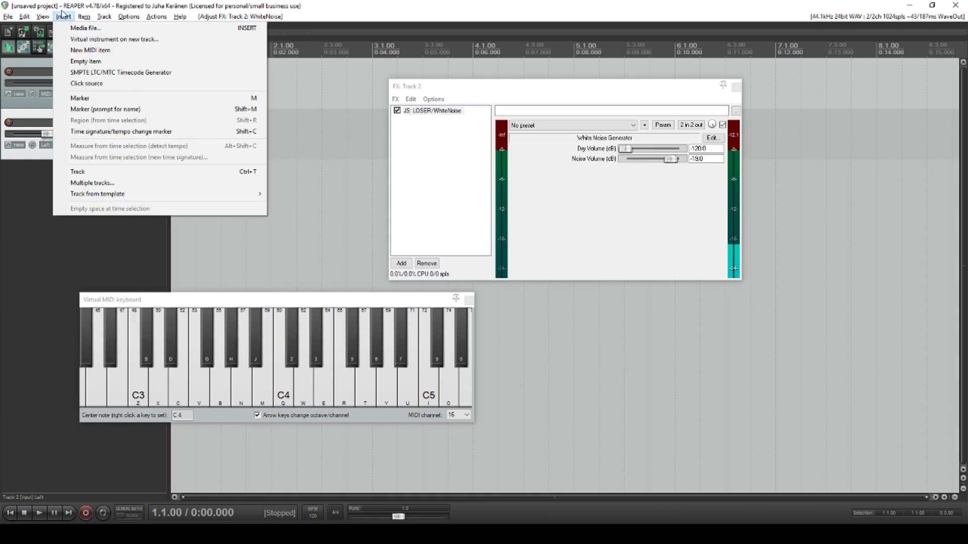
pyautogui.click(100, 64)
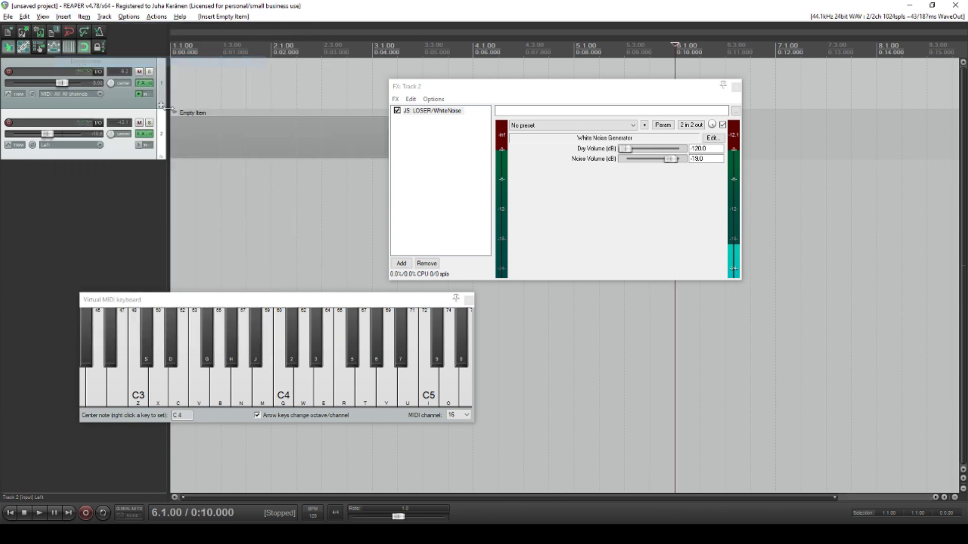
pyautogui.moveTo(459, 90); pyautogui.dragTo(648, 210)
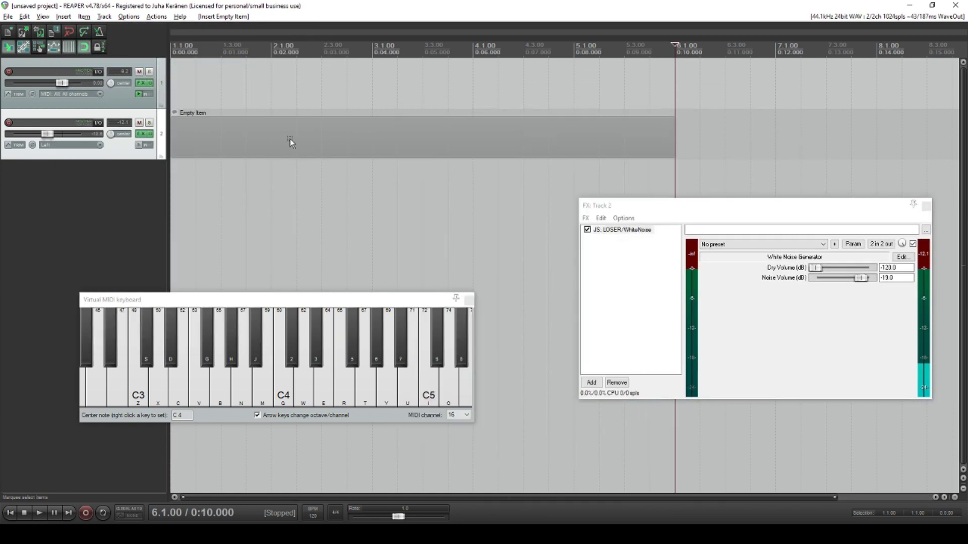
# - Apply track 2's effects to the empty item as a new take and remove LOSER/WhiteNoise from the track
pyautogui.rightClick(290, 141)
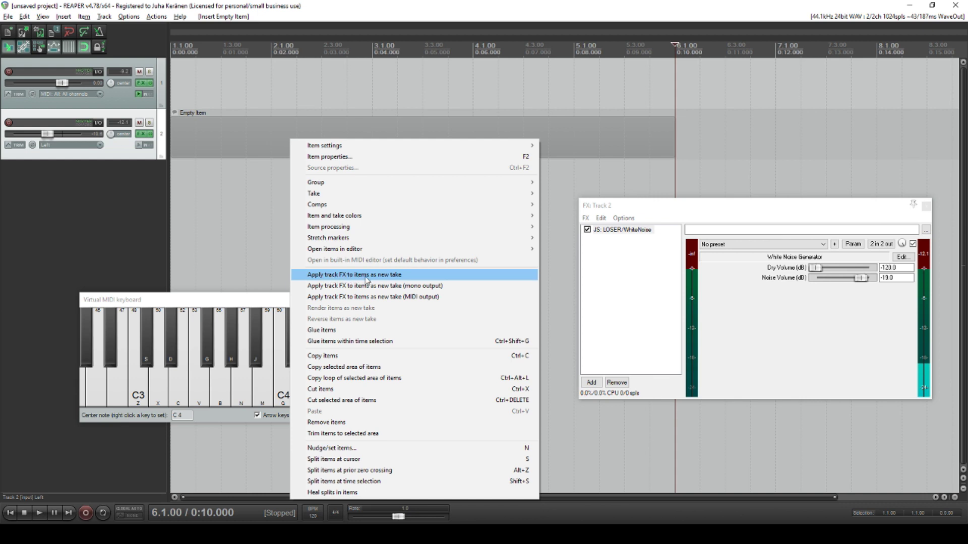
pyautogui.click(388, 278)
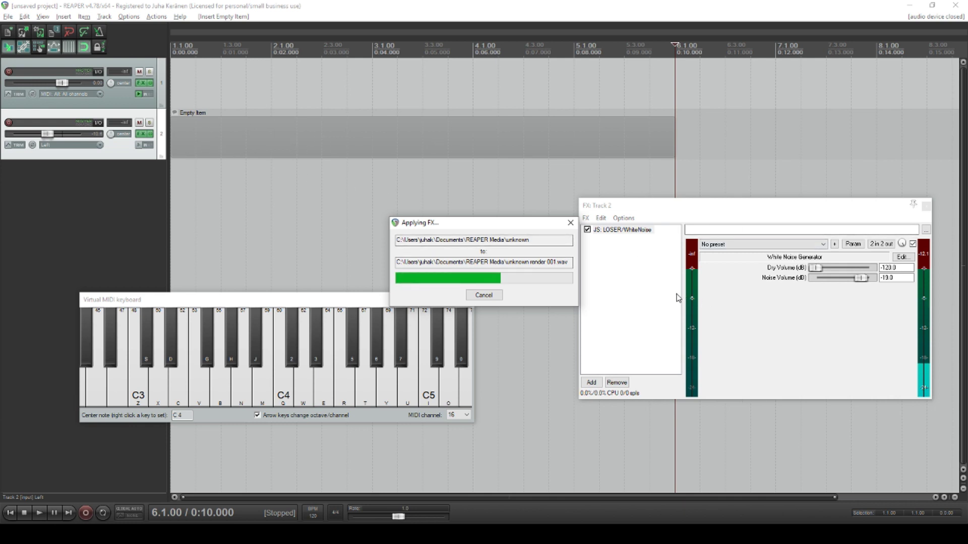
pyautogui.click(621, 229)
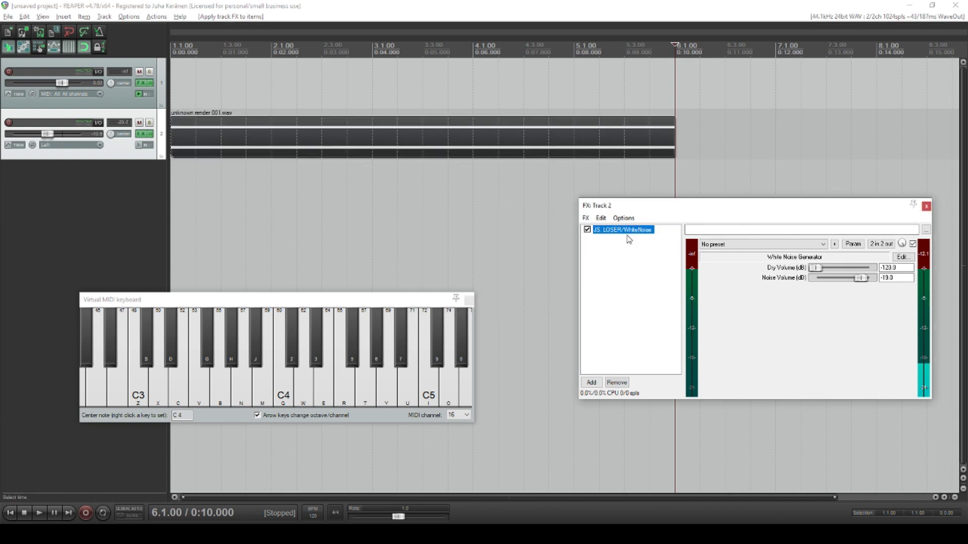
pyautogui.click(617, 382)
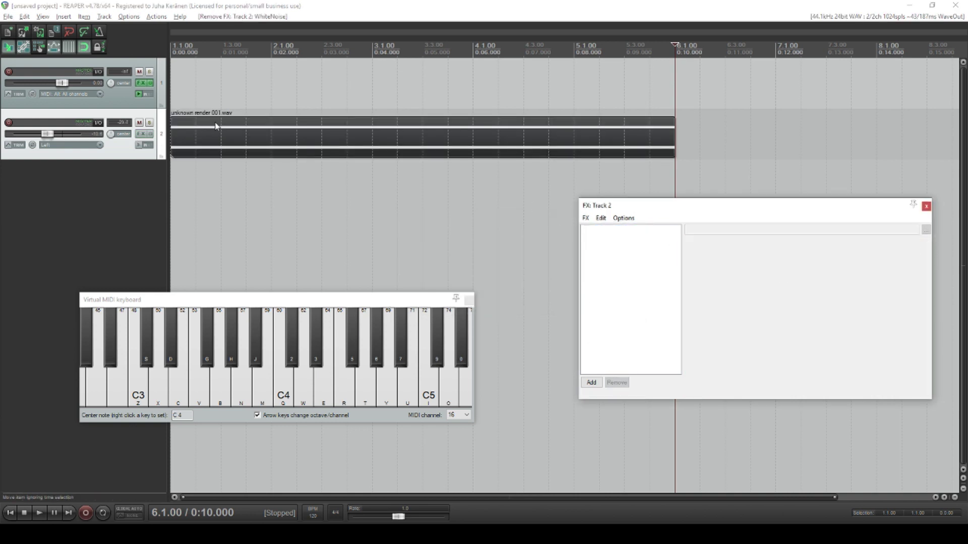
# - Play the rendered noise item from 2.1.00 and stop playback
pyautogui.click(262, 48)
pyautogui.press('space')
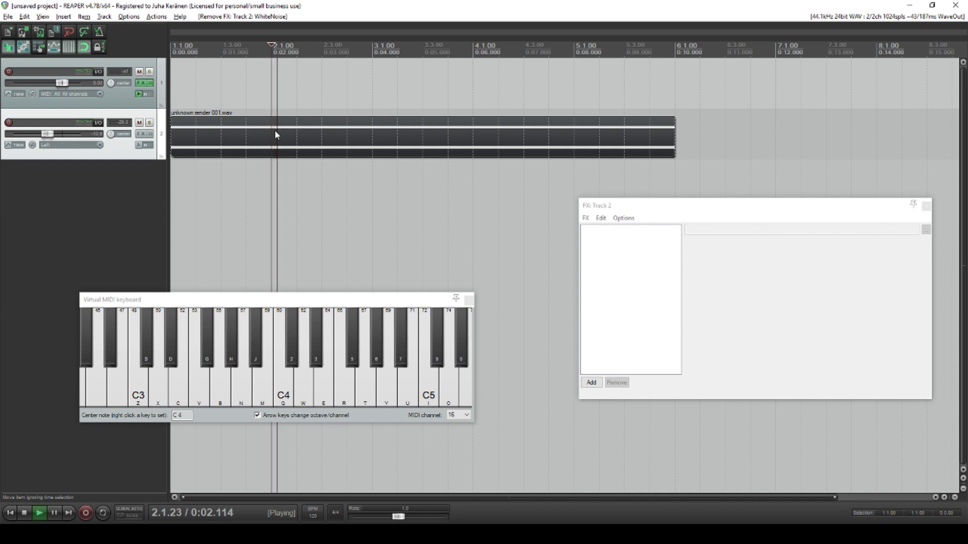
pyautogui.press('space')
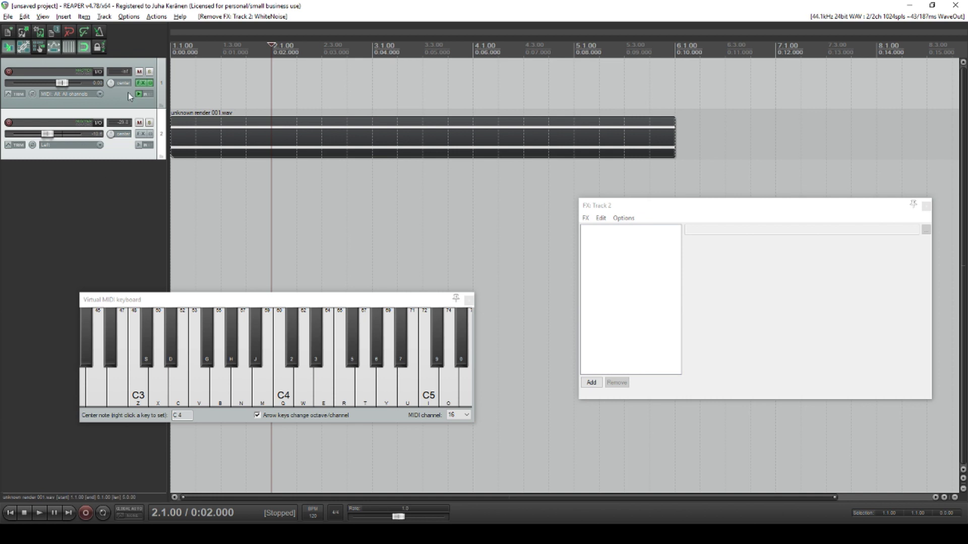
# - Replace ReaSynth on track 1 with ReaSamplOmatic5000 from the Cockos plugins, clearing the old "noise" filter
pyautogui.click(141, 82)
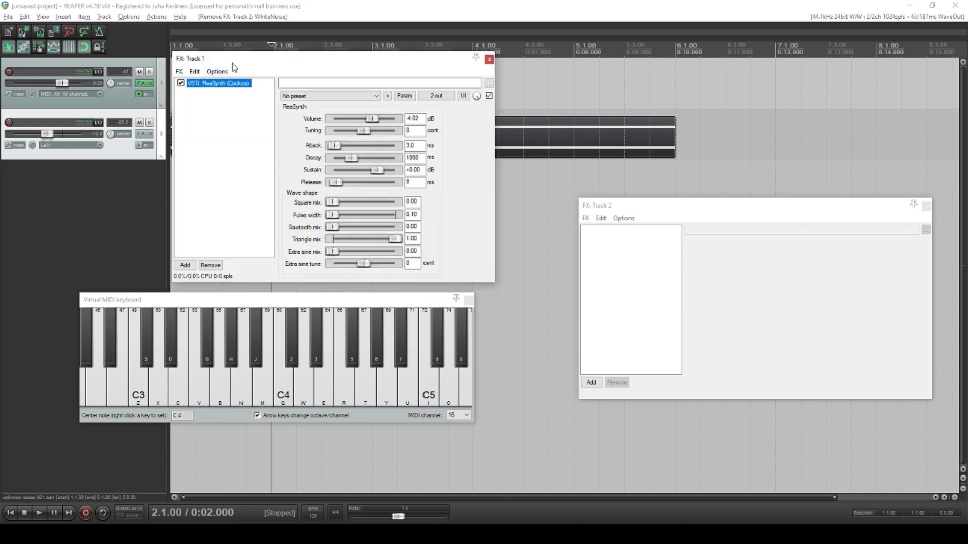
pyautogui.moveTo(233, 64); pyautogui.dragTo(433, 116)
pyautogui.click(402, 318)
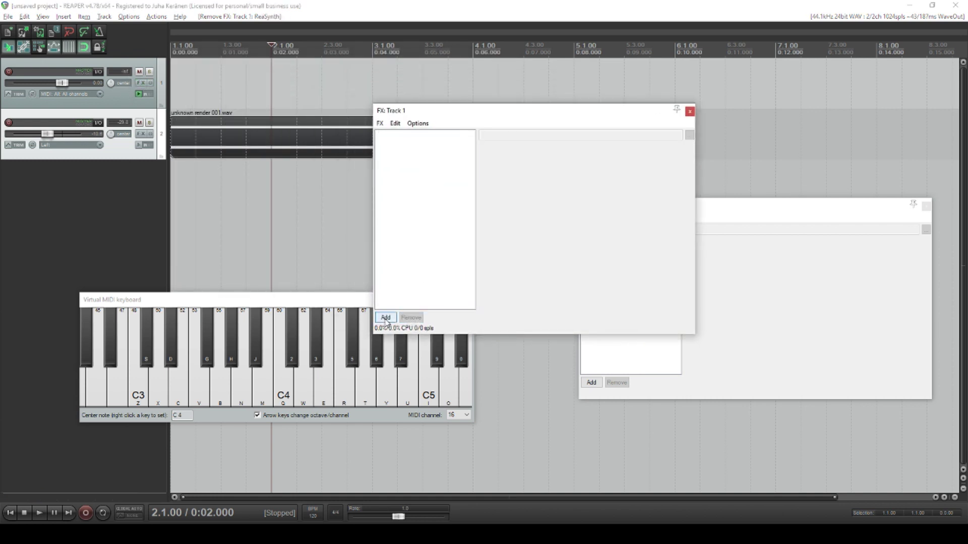
pyautogui.click(385, 319)
pyautogui.click(313, 148)
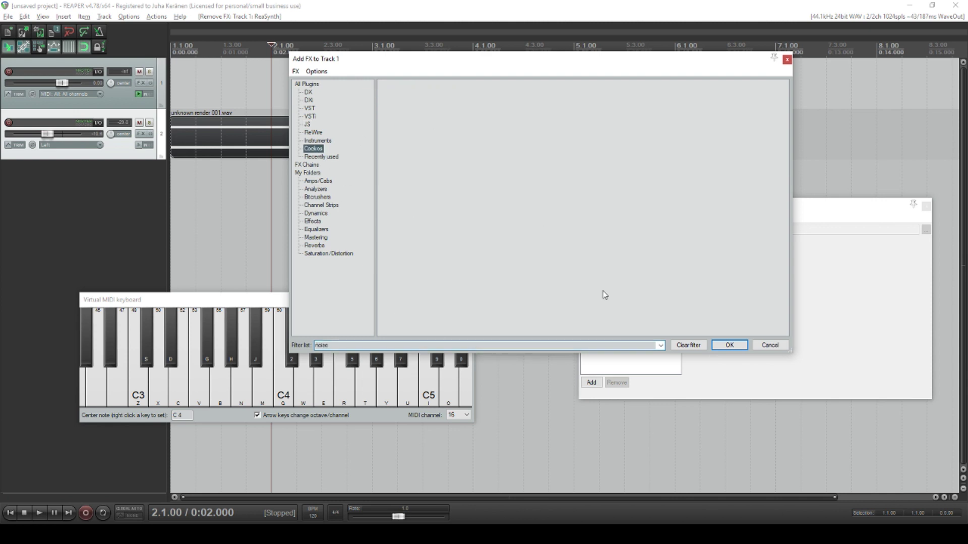
pyautogui.click(689, 345)
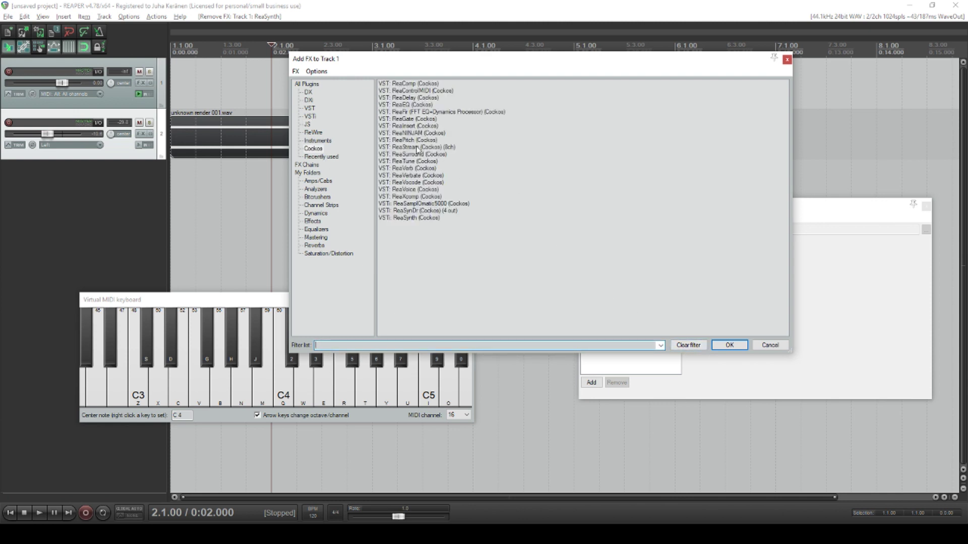
pyautogui.click(420, 204)
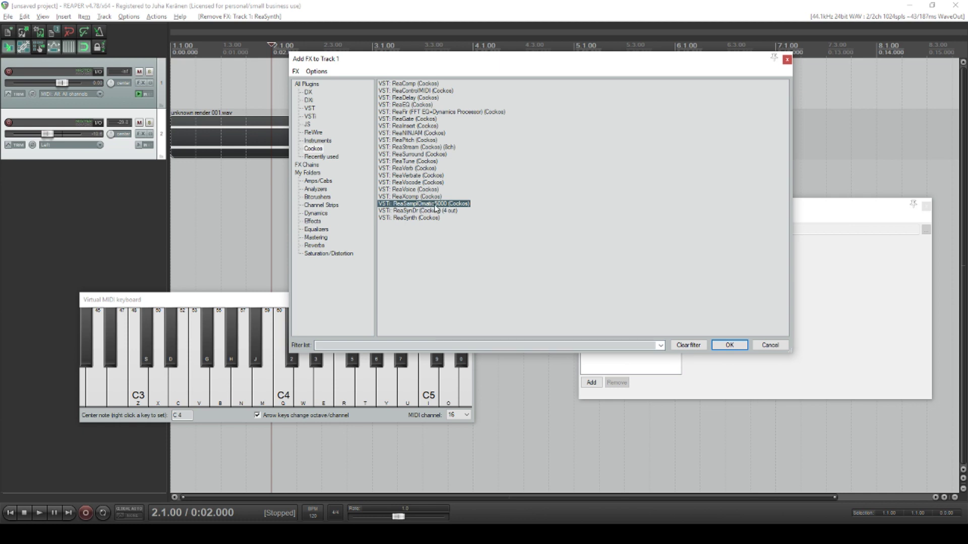
pyautogui.doubleClick(435, 208)
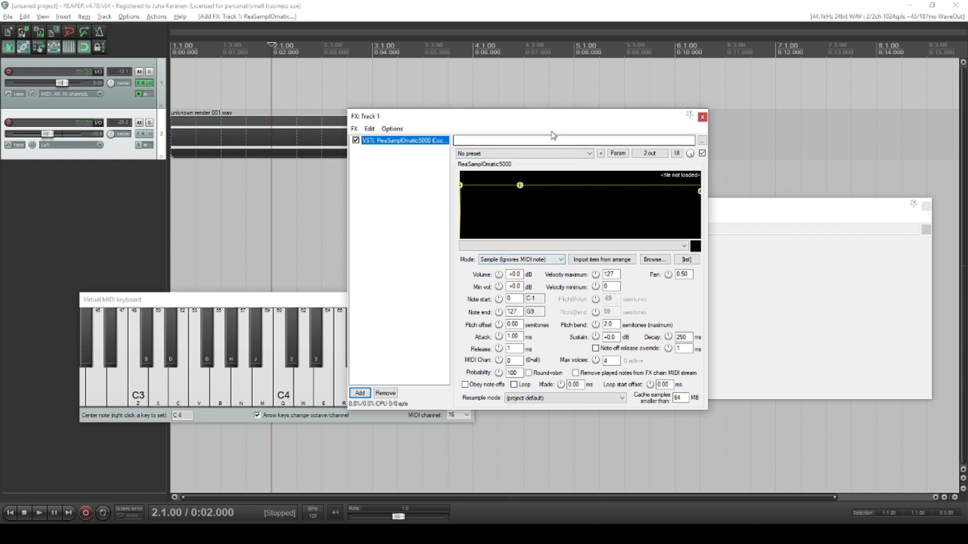
# - Import the rendered noise item into ReaSamplOmatic5000 and shorten the sample to about 0.50 s
pyautogui.click(594, 261)
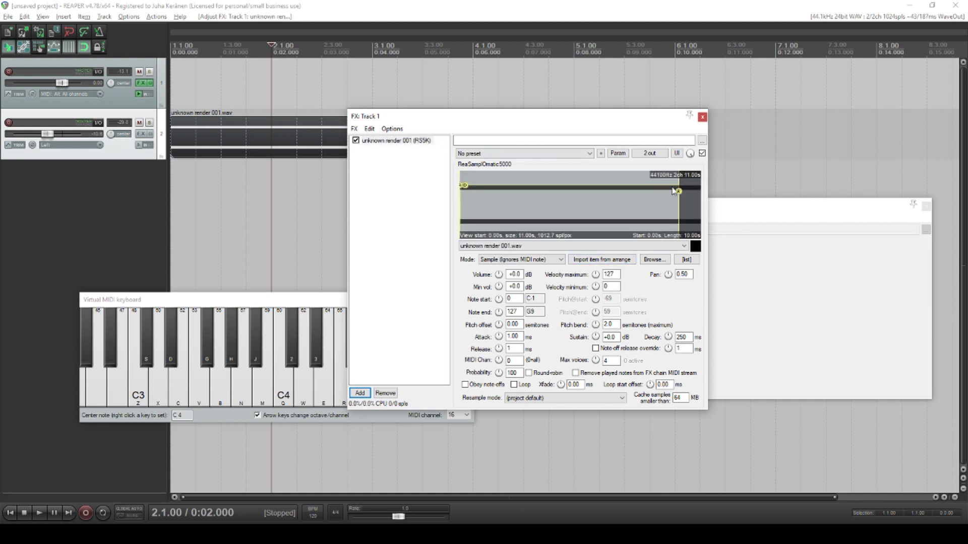
pyautogui.moveTo(679, 191)
pyautogui.mouseDown()
pyautogui.moveTo(460, 195)
pyautogui.moveTo(481, 194)
pyautogui.moveTo(469, 196)
pyautogui.mouseUp()
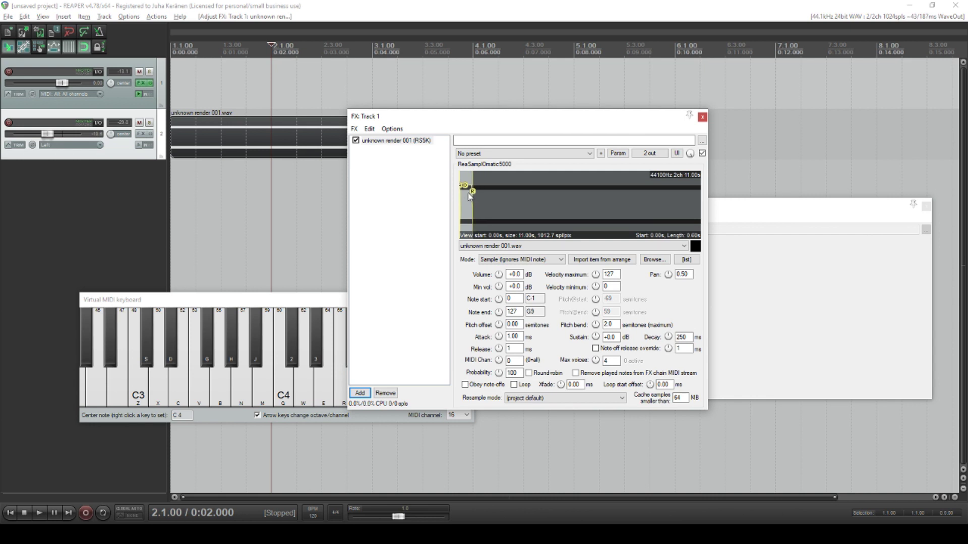
pyautogui.scroll(2, 474, 201)
pyautogui.scroll(3, 478, 208)
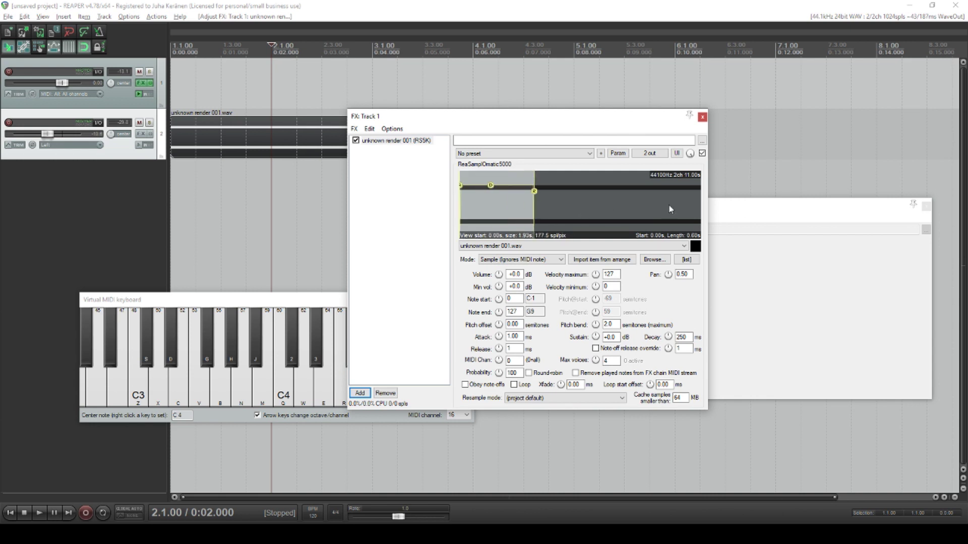
pyautogui.moveTo(534, 190)
pyautogui.mouseDown()
pyautogui.moveTo(499, 194)
pyautogui.moveTo(608, 201)
pyautogui.moveTo(549, 192)
pyautogui.moveTo(607, 198)
pyautogui.moveTo(560, 179)
pyautogui.moveTo(479, 177)
pyautogui.moveTo(504, 182)
pyautogui.mouseUp()
pyautogui.scroll(1, 579, 193)
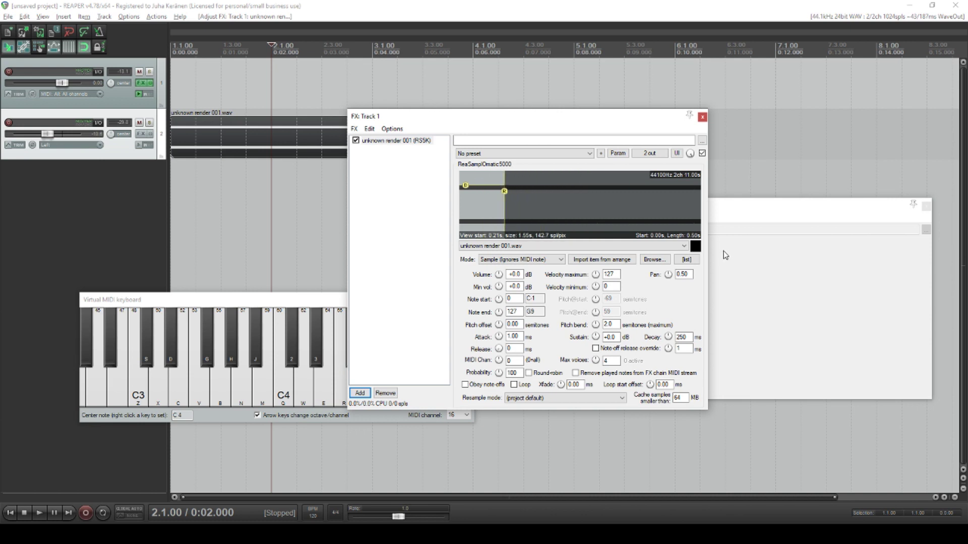
# - Arm track 1 for recording and audition the noise sample with notes on the virtual MIDI keyboard
pyautogui.click(696, 248)
pyautogui.moveTo(235, 300); pyautogui.dragTo(196, 304)
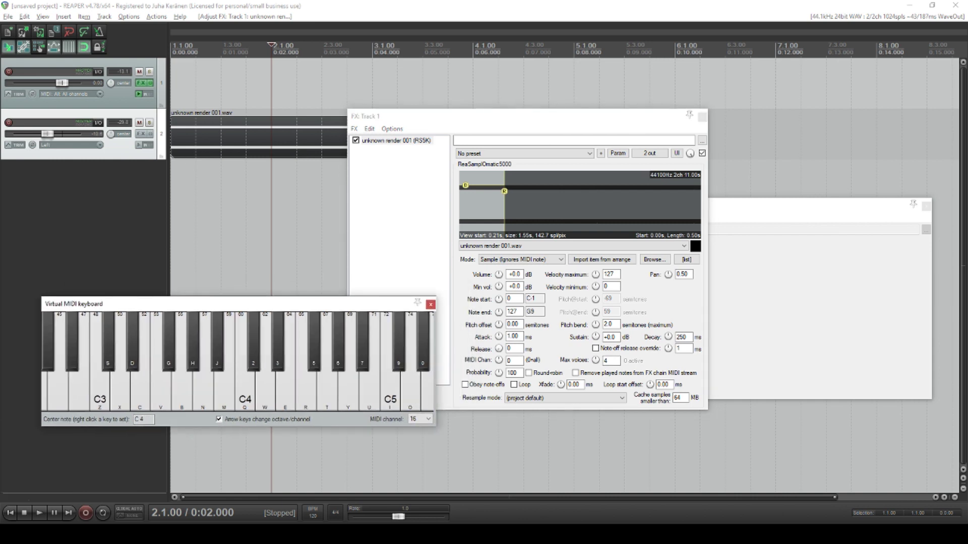
pyautogui.click(9, 72)
pyautogui.click(225, 392)
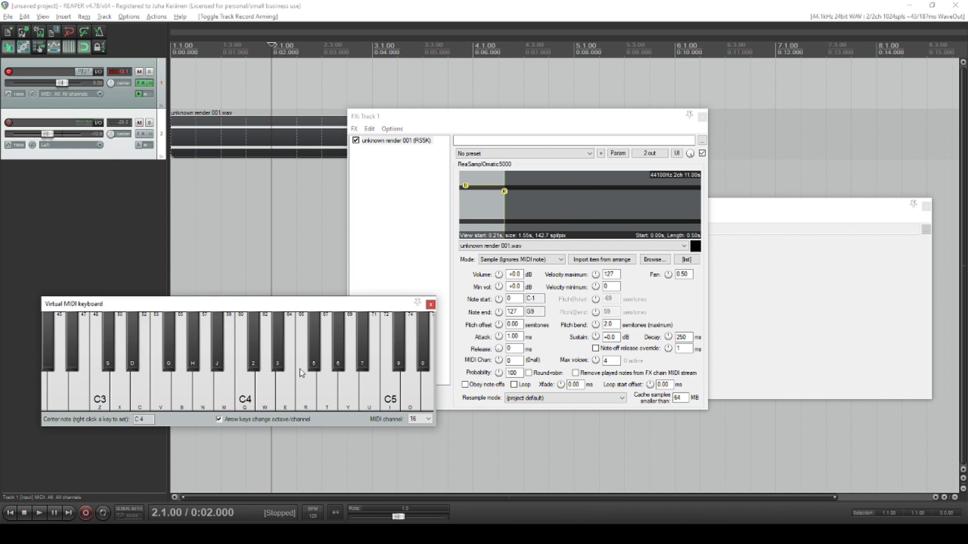
pyautogui.click(205, 393)
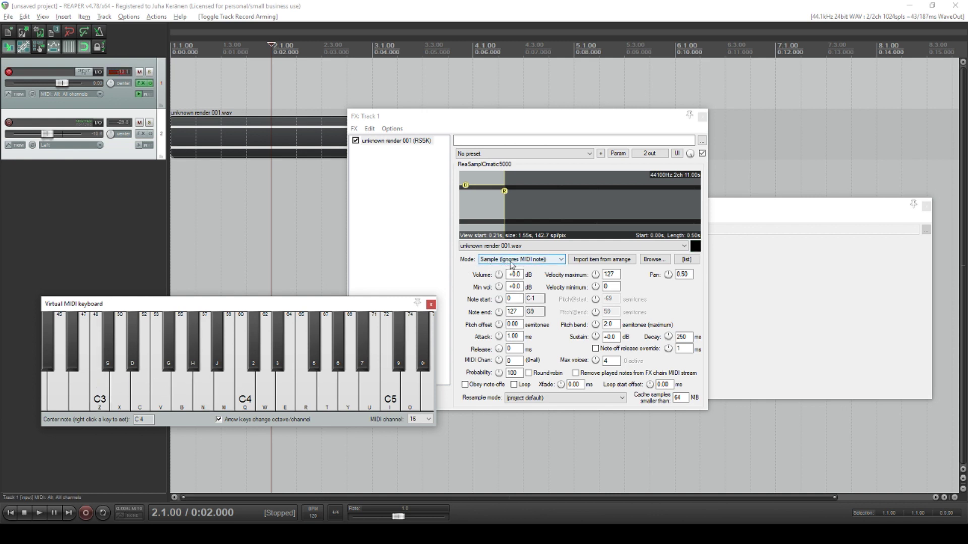
# - Set the sampler's mode to Note (Semitone shifted) and audition the noise at different pitches
pyautogui.click(484, 261)
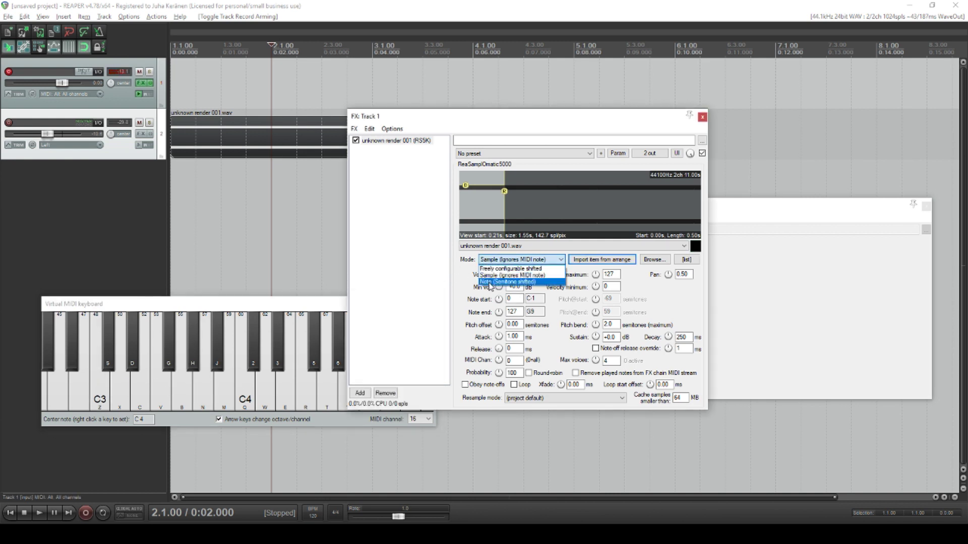
pyautogui.click(487, 283)
pyautogui.click(246, 309)
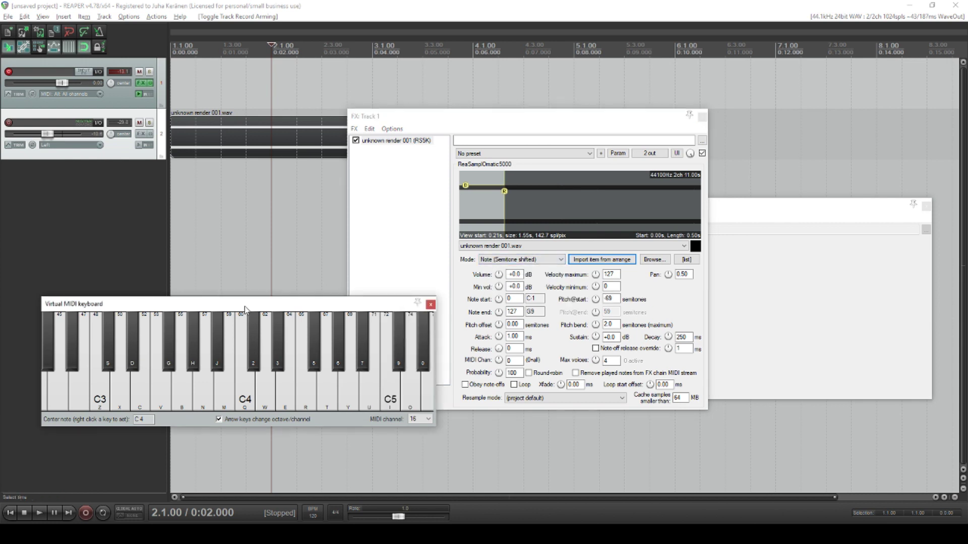
pyautogui.press('n')
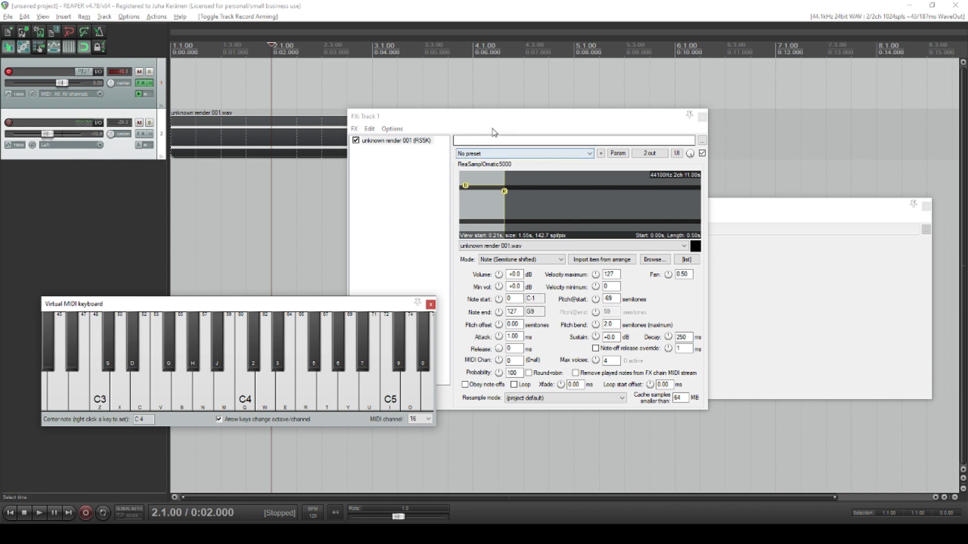
pyautogui.moveTo(383, 116); pyautogui.dragTo(516, 183)
pyautogui.click(300, 388)
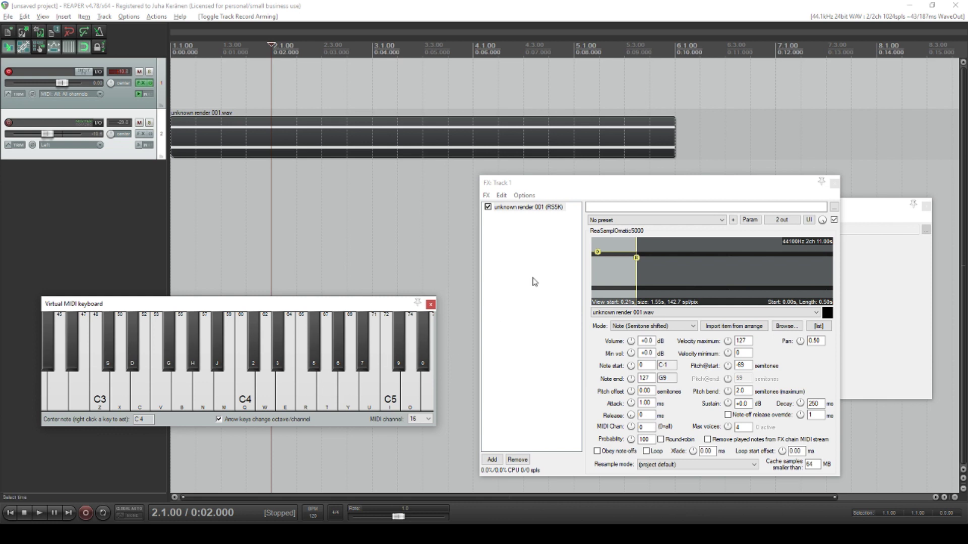
# - Duplicate track 1 with its sampler, disarm the original track, and open the effects of the copy on track 2
pyautogui.click(122, 107)
pyautogui.hotkey('ctrl', 'v')
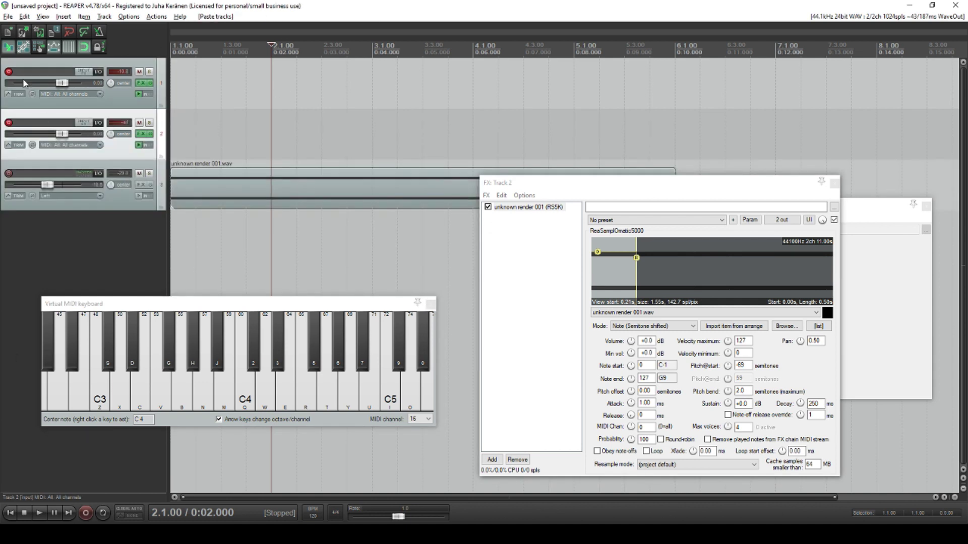
pyautogui.click(142, 134)
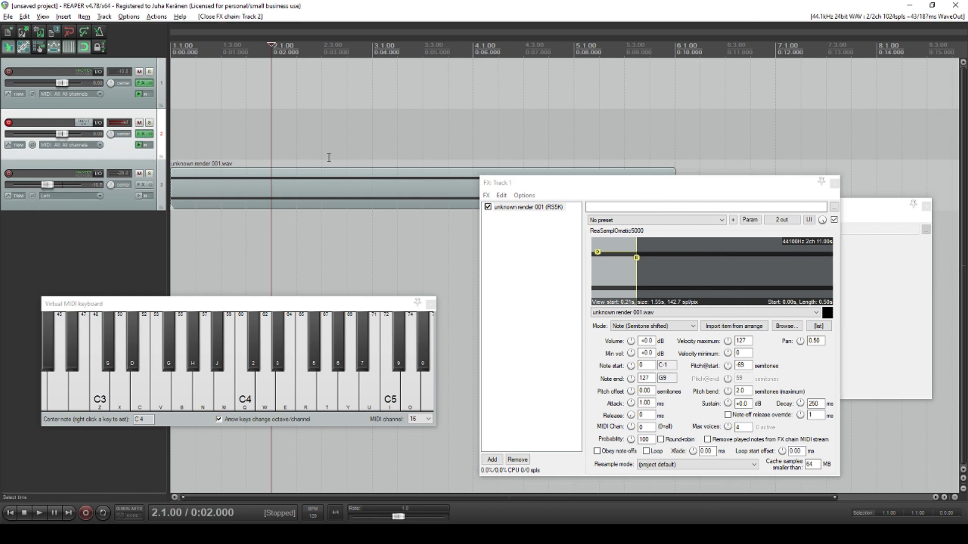
pyautogui.moveTo(617, 187); pyautogui.dragTo(521, 110)
# - Set track 2's sampler to Sample (Ignores MIDI note), with a pitch offset of about 50.56 semitones and a length of about 0.59 s
pyautogui.moveTo(540, 190); pyautogui.dragTo(510, 190)
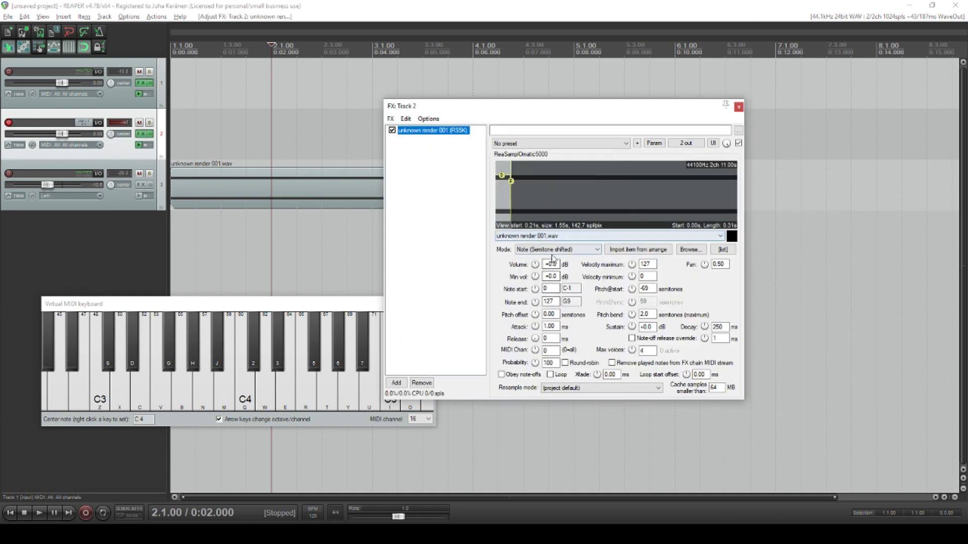
pyautogui.click(537, 249)
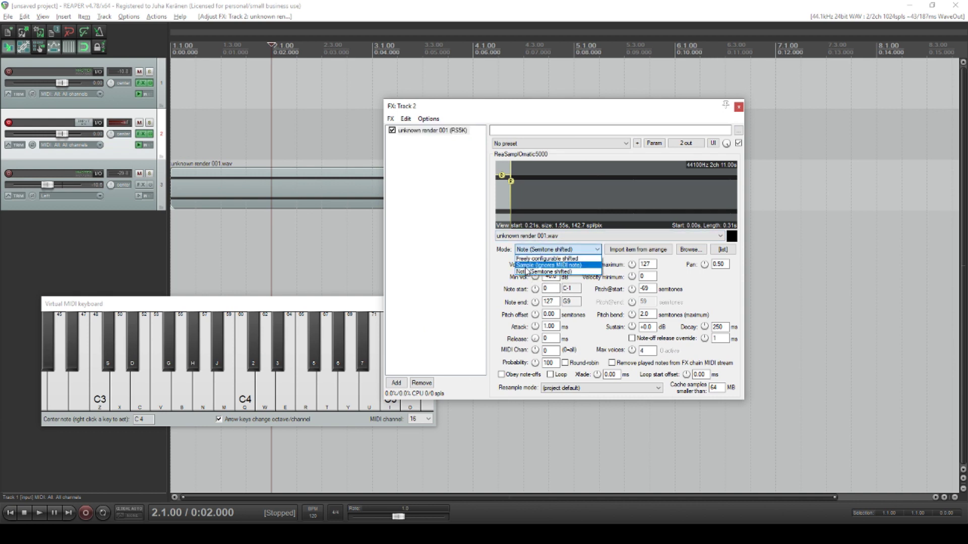
pyautogui.click(527, 266)
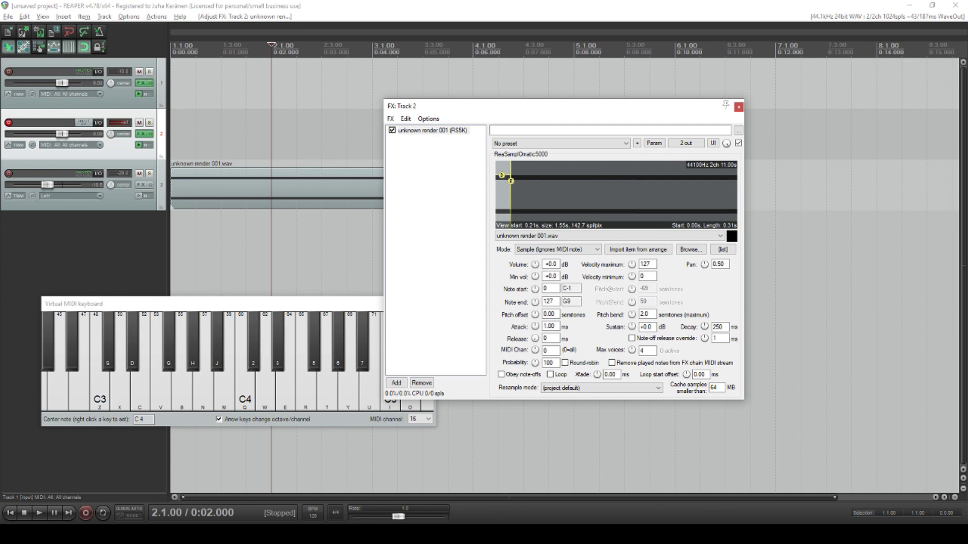
pyautogui.moveTo(536, 316); pyautogui.dragTo(522, 311)
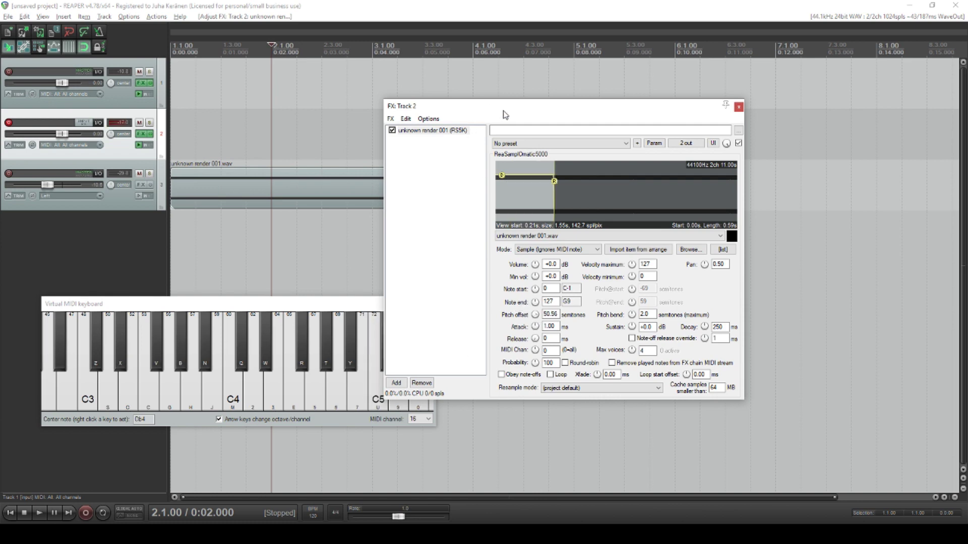
# - Audition track 2's pitched noise on the virtual MIDI keyboard, and close the track's effects and disarm it
pyautogui.moveTo(503, 109); pyautogui.dragTo(603, 131)
pyautogui.press('u')
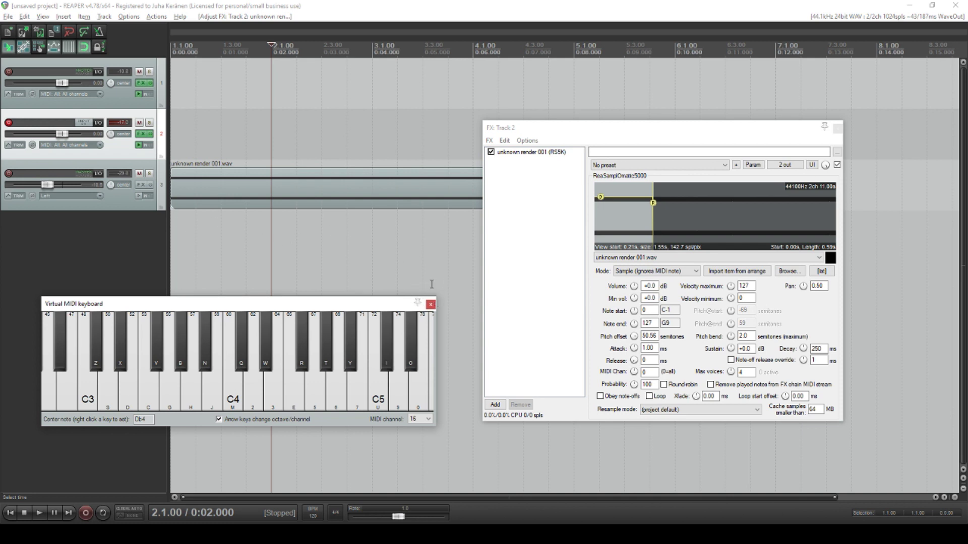
pyautogui.click(141, 134)
pyautogui.click(9, 122)
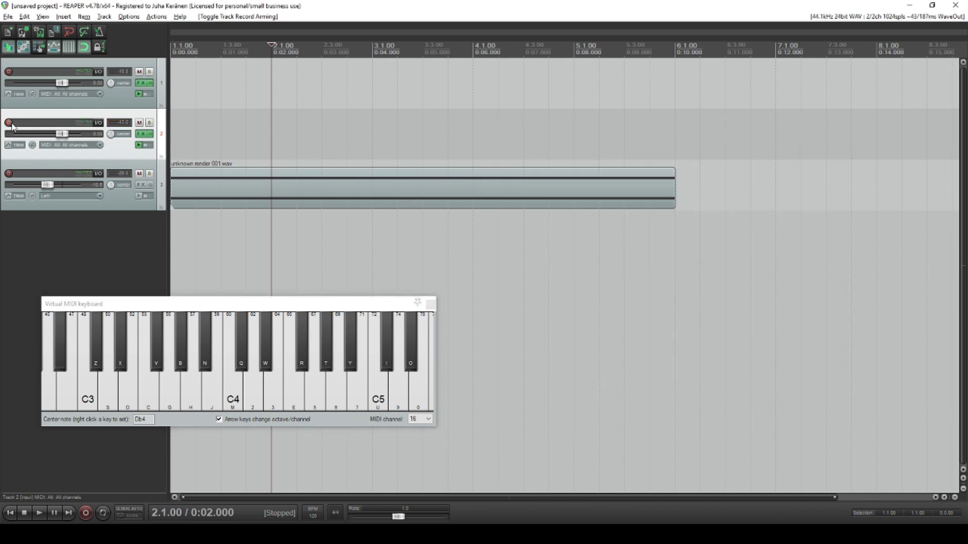
# - Play back the noise render on track 3 and add the ReaPitch effect to that track
pyautogui.press('space')
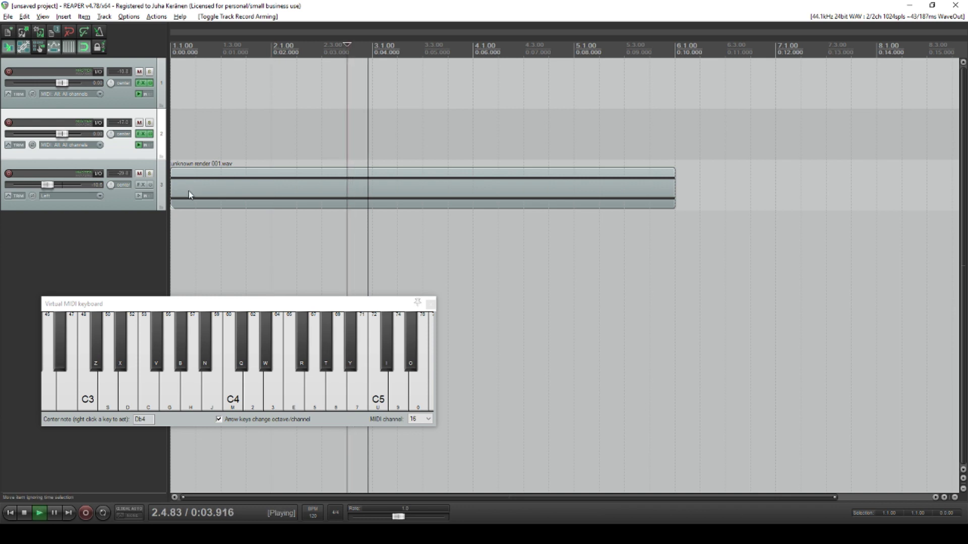
pyautogui.press('space')
pyautogui.click(142, 185)
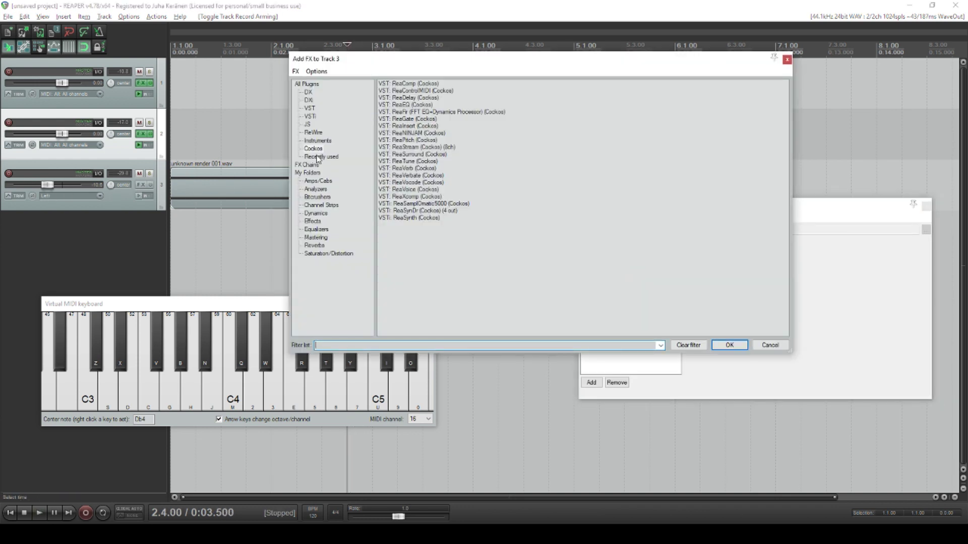
pyautogui.doubleClick(407, 141)
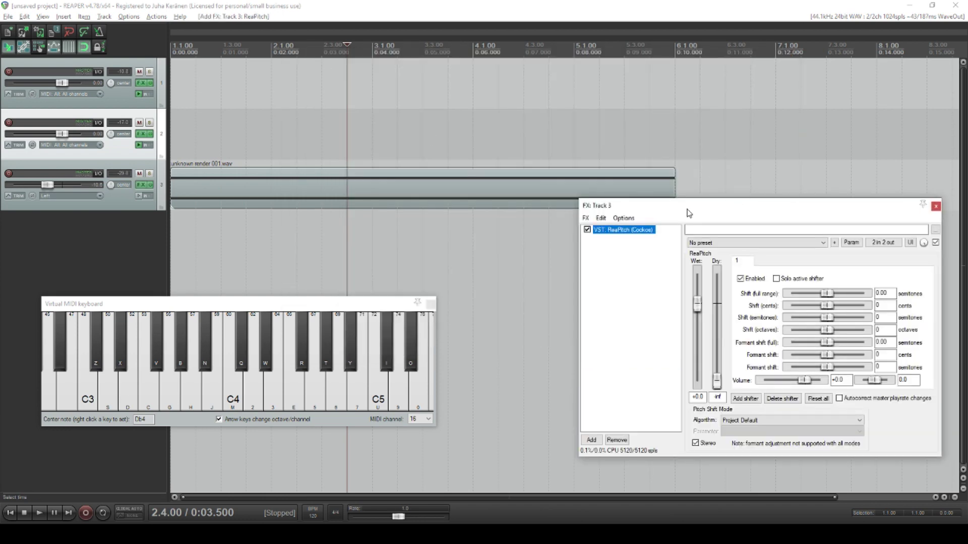
# - Show track 3's ReaPitch Shift (semitones) envelope and shape it from about -17 semitones at 2.4.00 up to about 18 semitones at 3.3.00
pyautogui.click(9, 197)
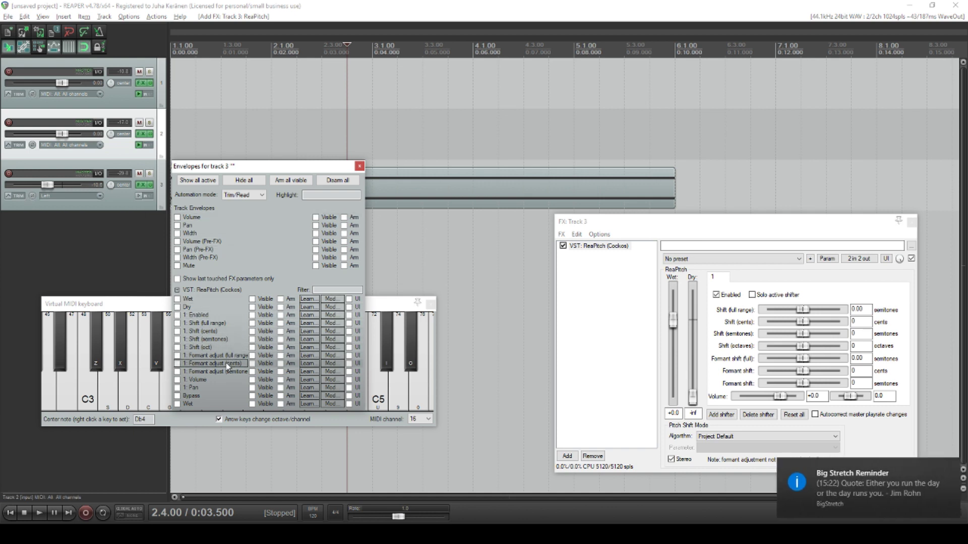
pyautogui.click(177, 340)
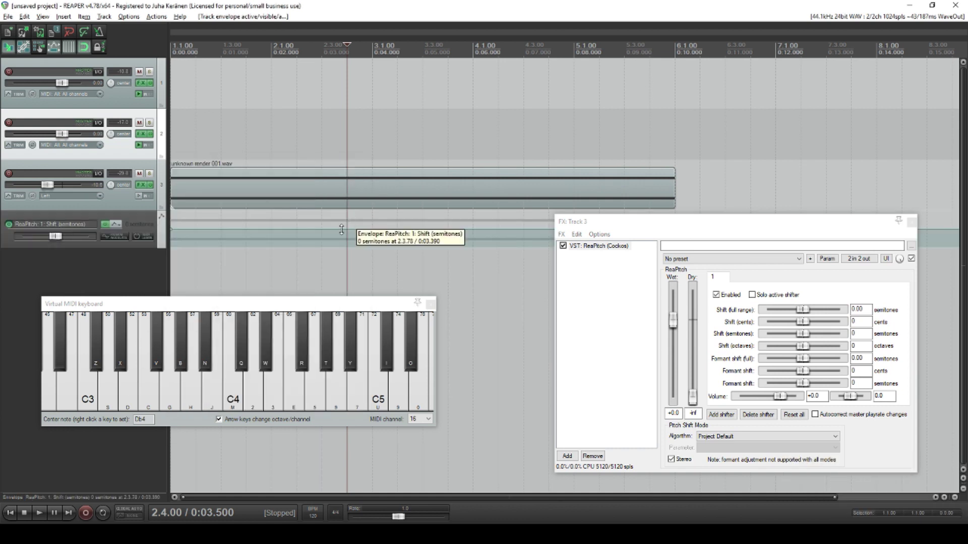
pyautogui.click(347, 229)
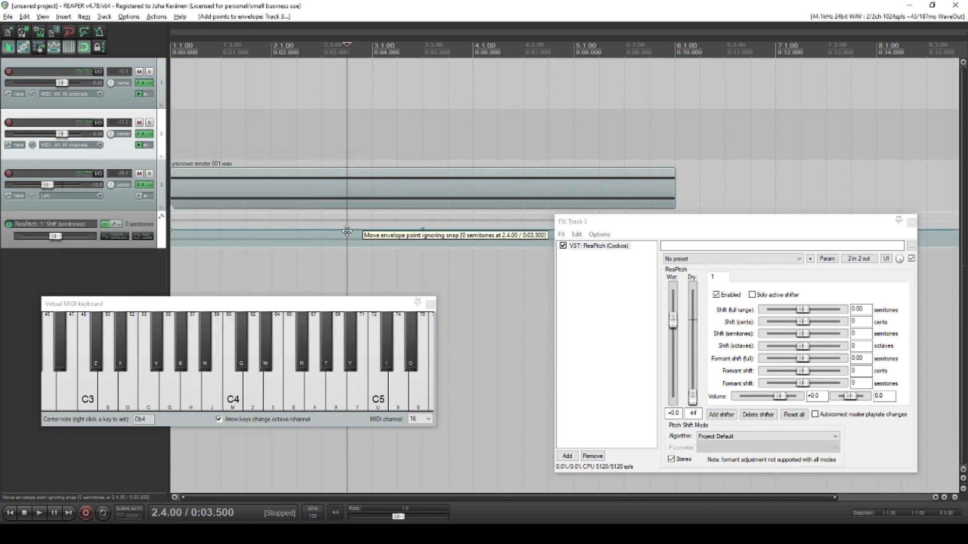
pyautogui.moveTo(347, 229); pyautogui.dragTo(344, 252)
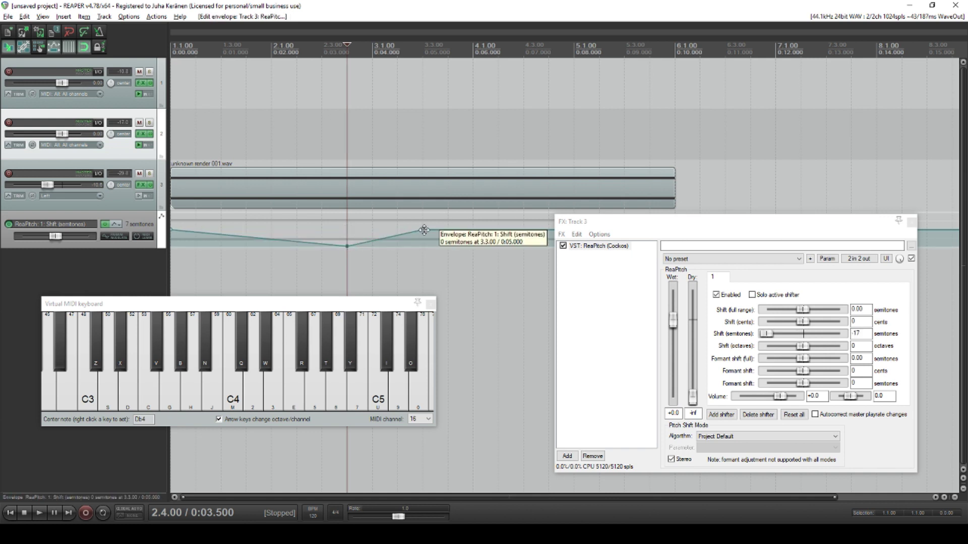
pyautogui.moveTo(422, 229); pyautogui.dragTo(423, 212)
# - Play the noise's pitch sweep and move the envelope's high point earlier to 3.1.00
pyautogui.press('space')
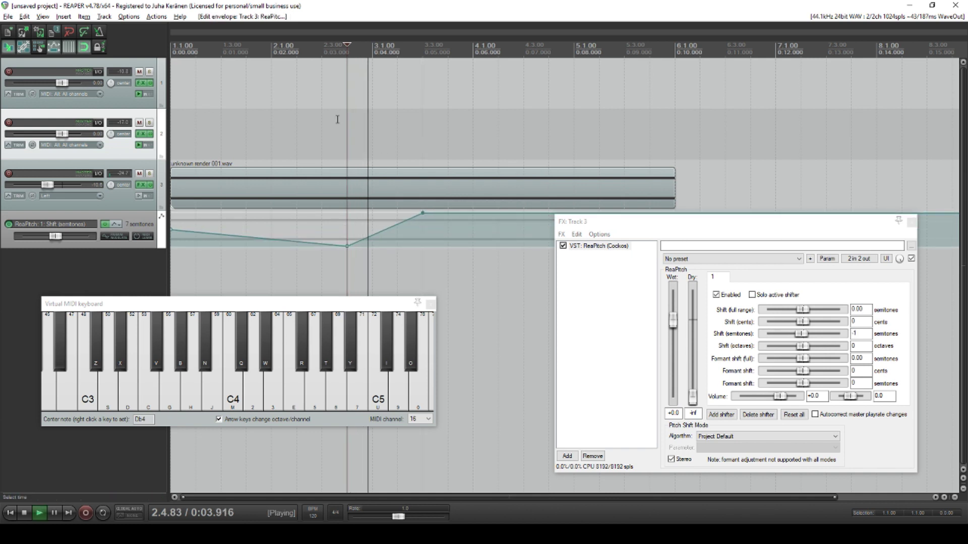
pyautogui.moveTo(422, 214); pyautogui.dragTo(372, 213)
pyautogui.press('space')
pyautogui.press('space')
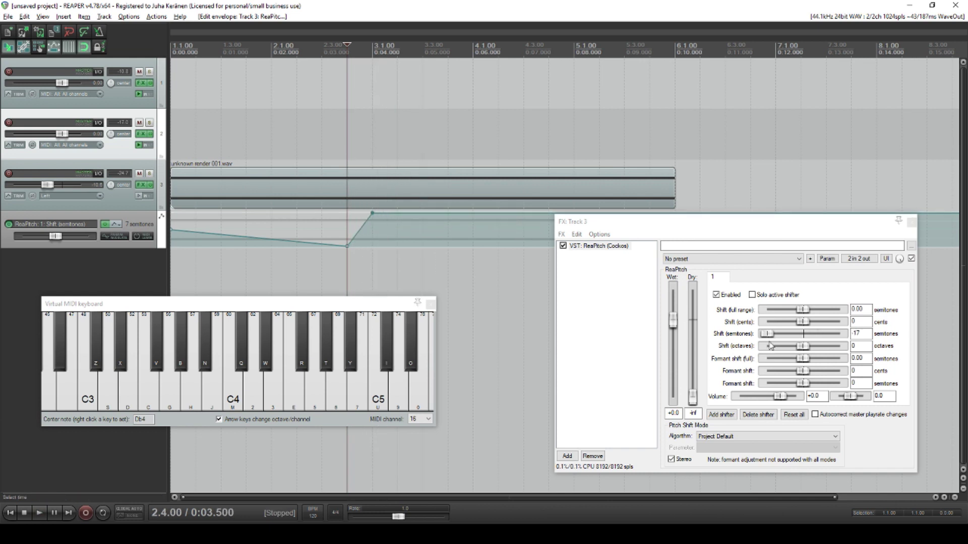
# - Set ReaPitch's octave shift to -1, audition the sweep, and steepen it by moving the high envelope point closer to the low one
pyautogui.moveTo(802, 346); pyautogui.dragTo(785, 348)
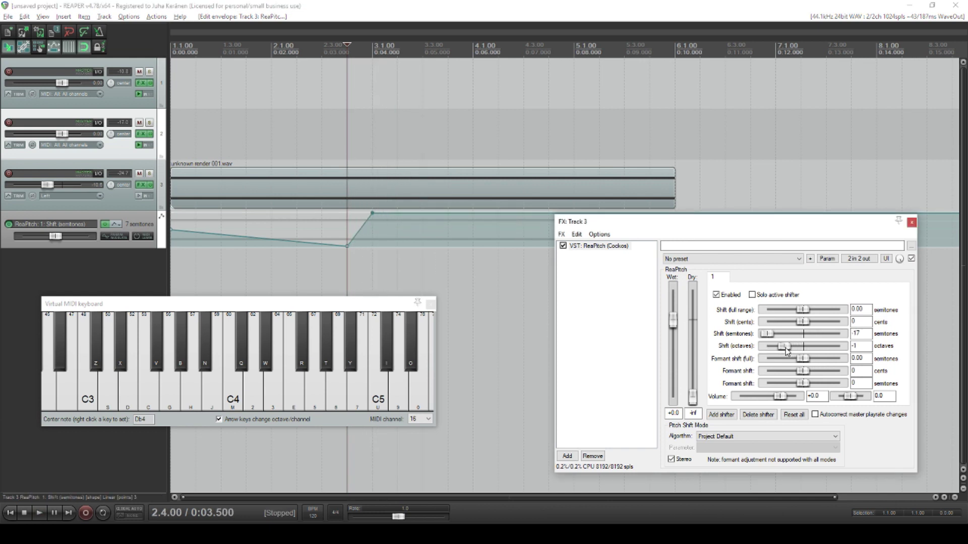
pyautogui.press('space')
pyautogui.press('space')
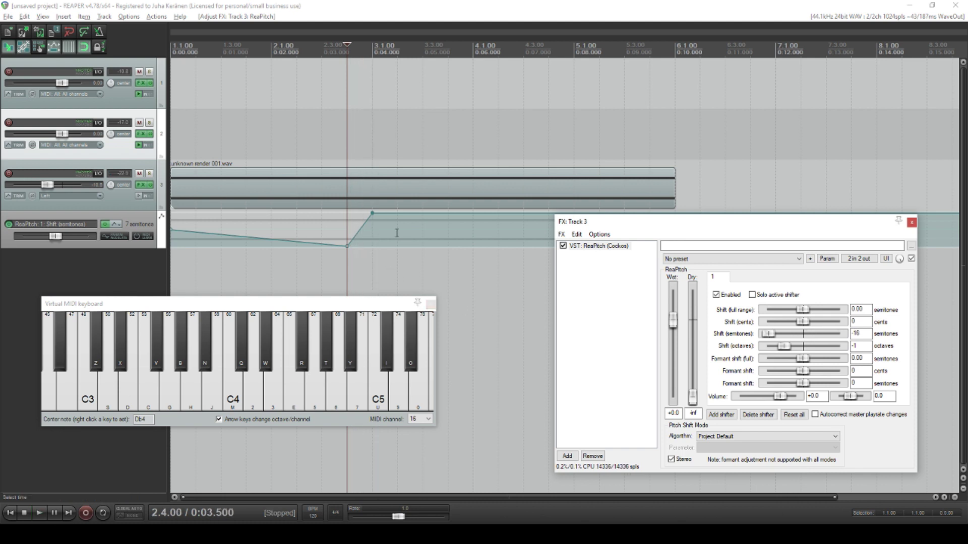
pyautogui.press('space')
pyautogui.press('space')
pyautogui.moveTo(372, 216); pyautogui.dragTo(358, 208)
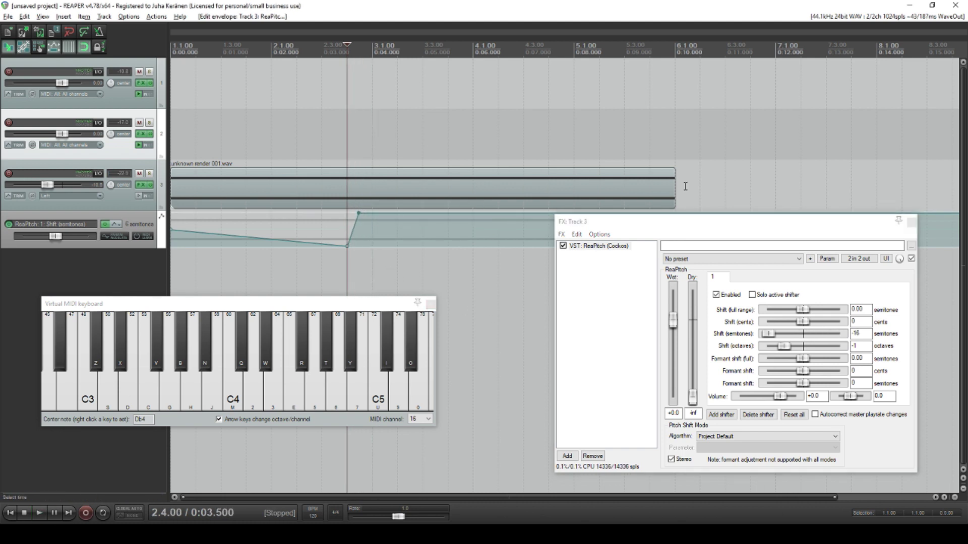
# - Trim the noise item on track 3 to span 2.4.00 to 3.1.00 and play it
pyautogui.moveTo(632, 228); pyautogui.dragTo(700, 279)
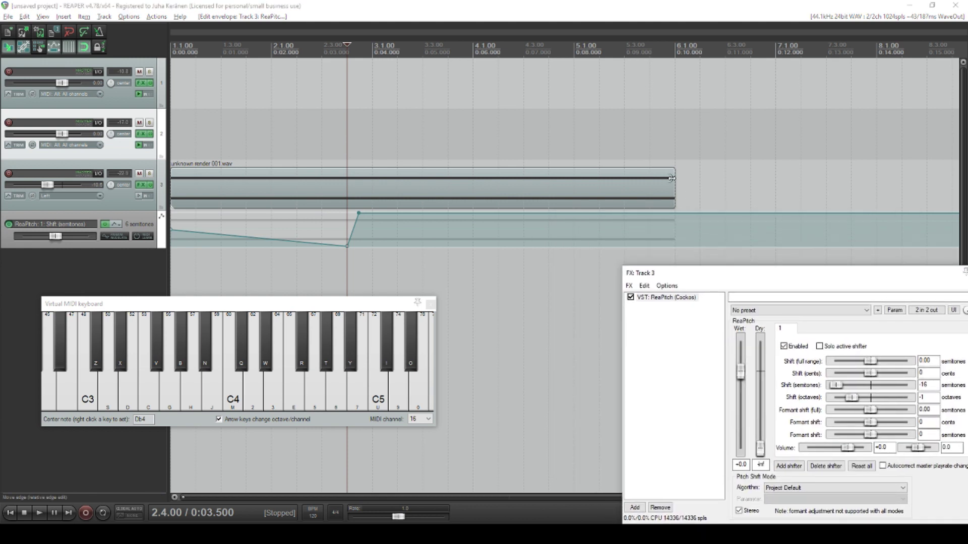
pyautogui.moveTo(674, 180); pyautogui.dragTo(372, 180)
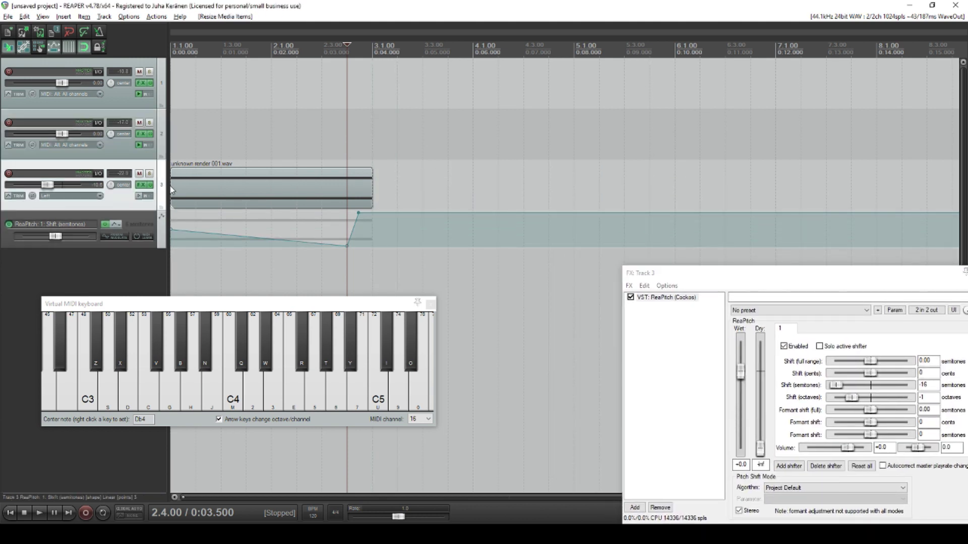
pyautogui.moveTo(172, 189); pyautogui.dragTo(348, 198)
pyautogui.press('space')
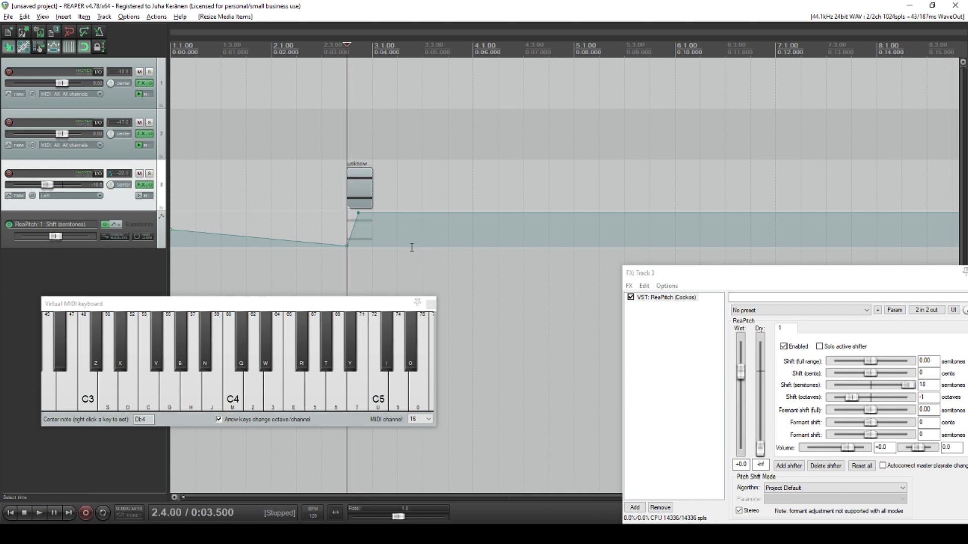
# - Raise track 3's volume to 0.00 dB and audition the short noise hit
pyautogui.scroll(3, 415, 244)
pyautogui.moveTo(48, 185); pyautogui.dragTo(64, 191)
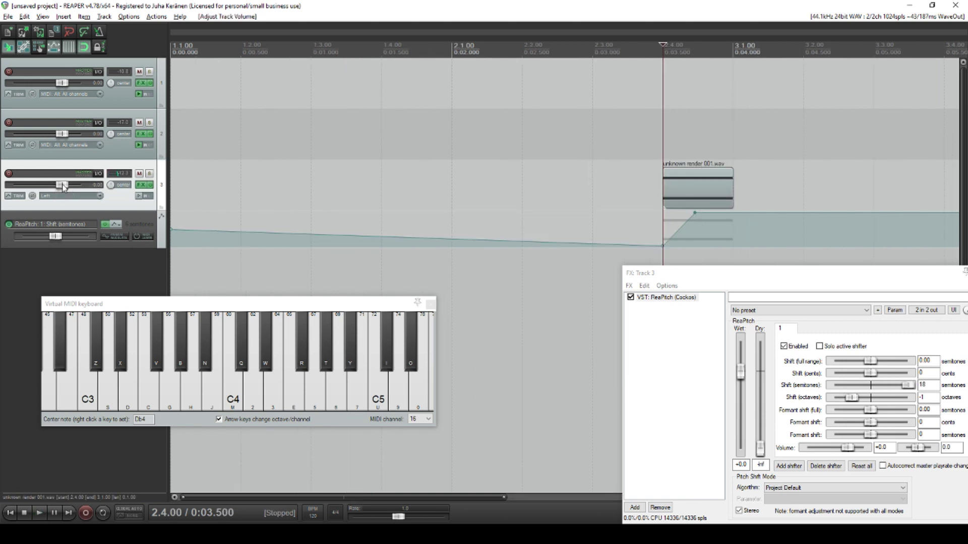
pyautogui.press('space')
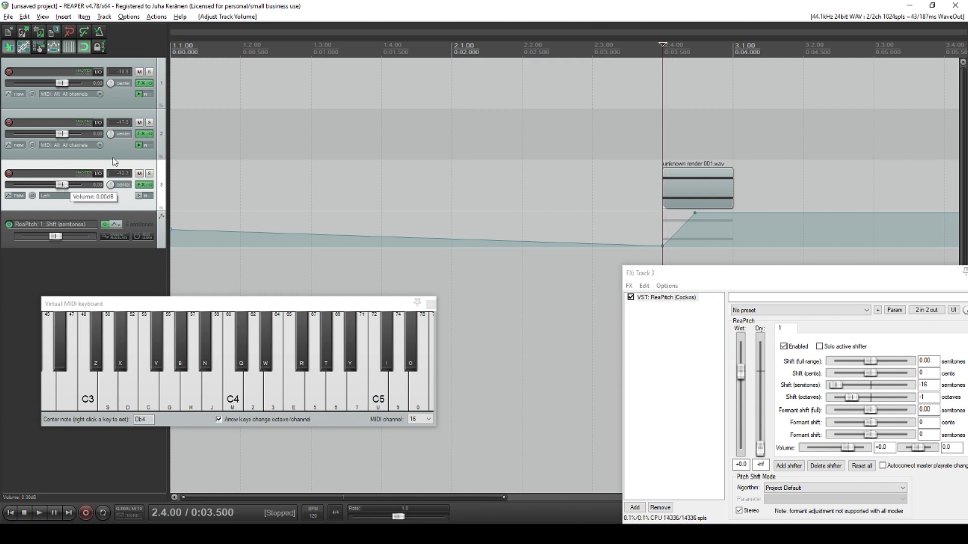
# - Examine the low and high points of the pitch envelope and play the noise hit again
pyautogui.hscroll(5, 640, 134)
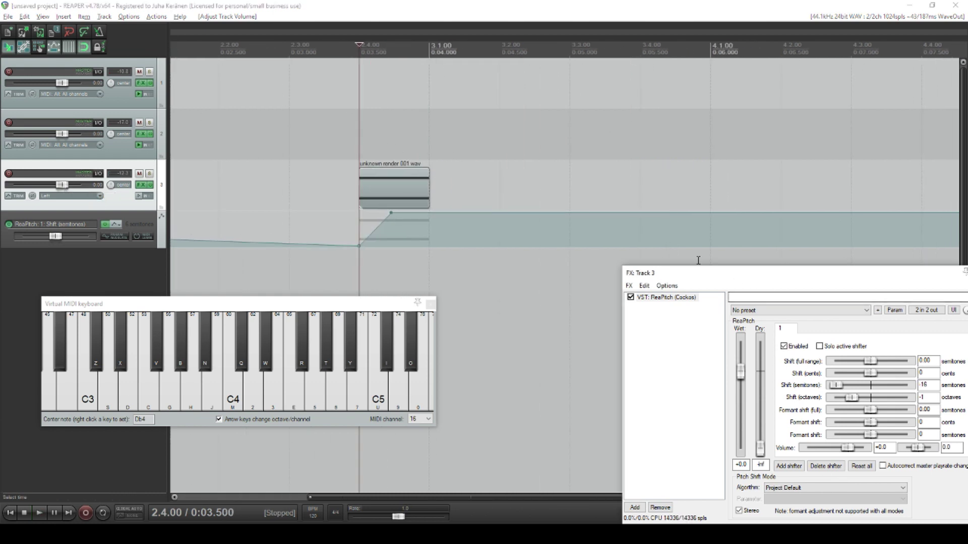
pyautogui.moveTo(699, 272); pyautogui.dragTo(528, 233)
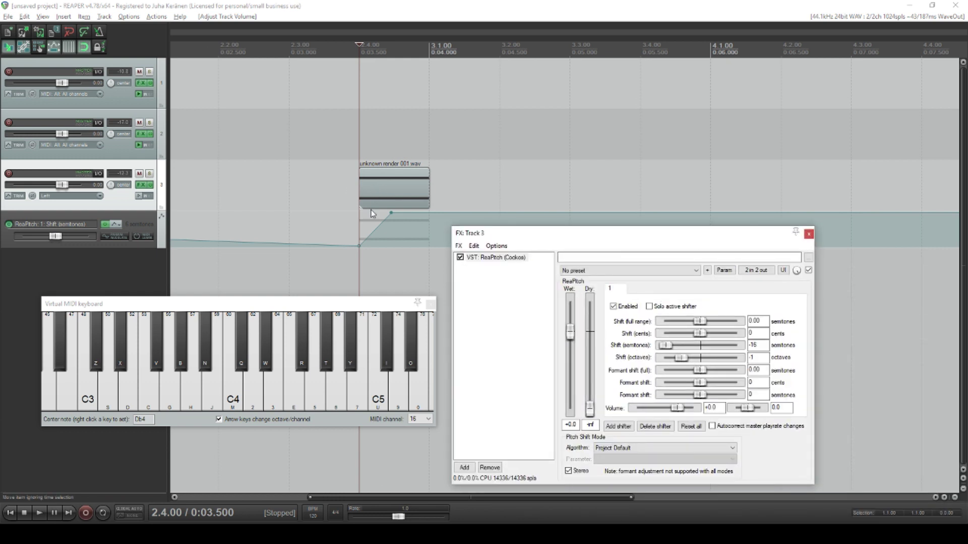
pyautogui.moveTo(358, 245)
pyautogui.moveTo(391, 213)
pyautogui.hscroll(-5, 522, 122)
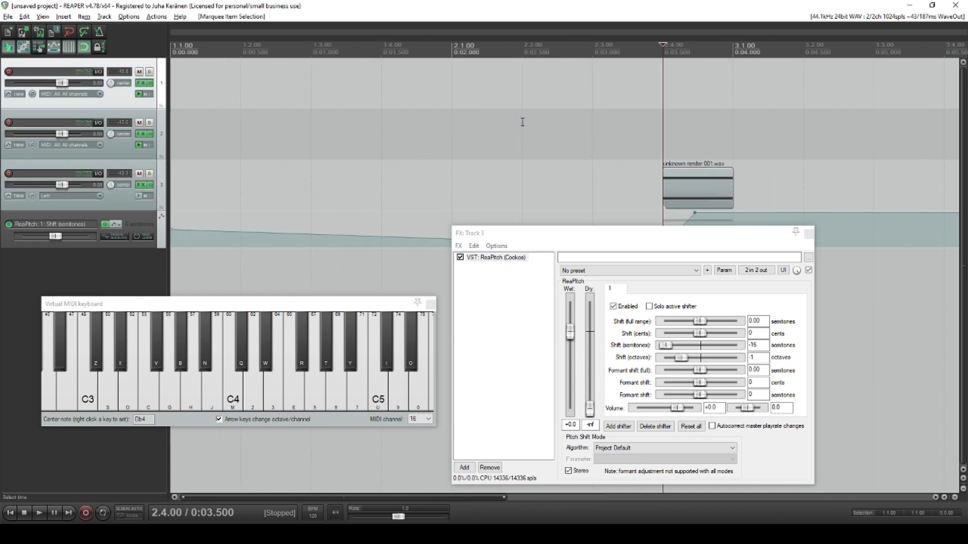
pyautogui.press('space')
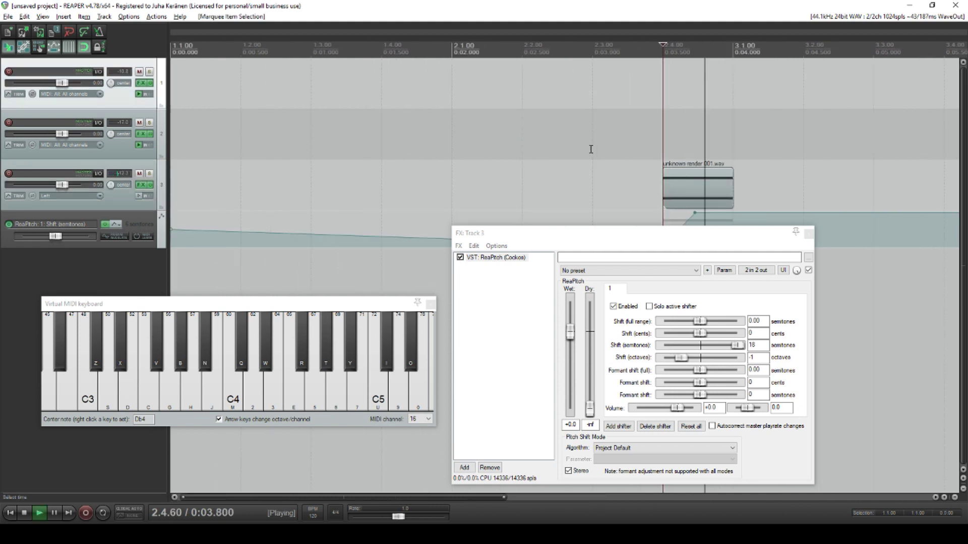
pyautogui.press('space')
# - Make a time selection around the noise item, from 2.4.00 to 3.1.00
pyautogui.hscroll(5, 593, 147)
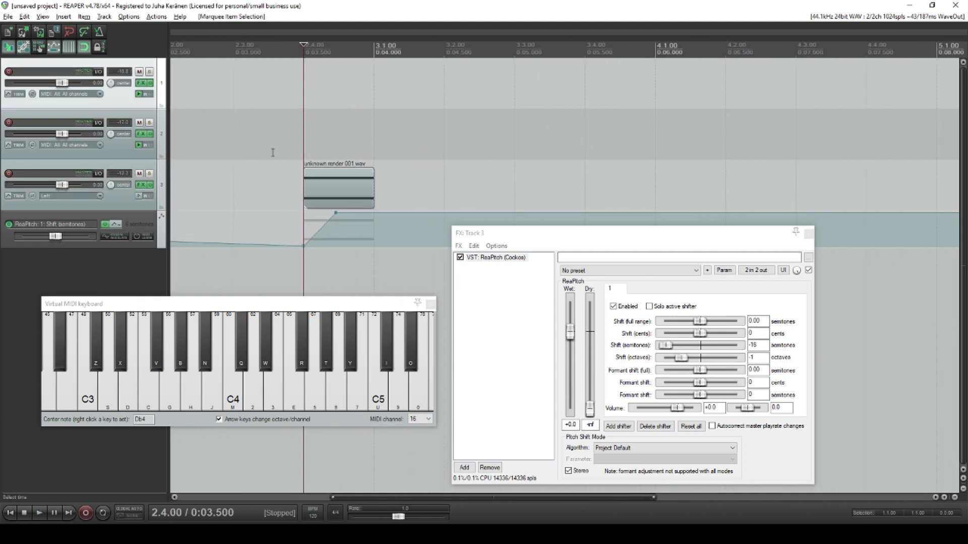
pyautogui.moveTo(306, 138); pyautogui.dragTo(373, 139)
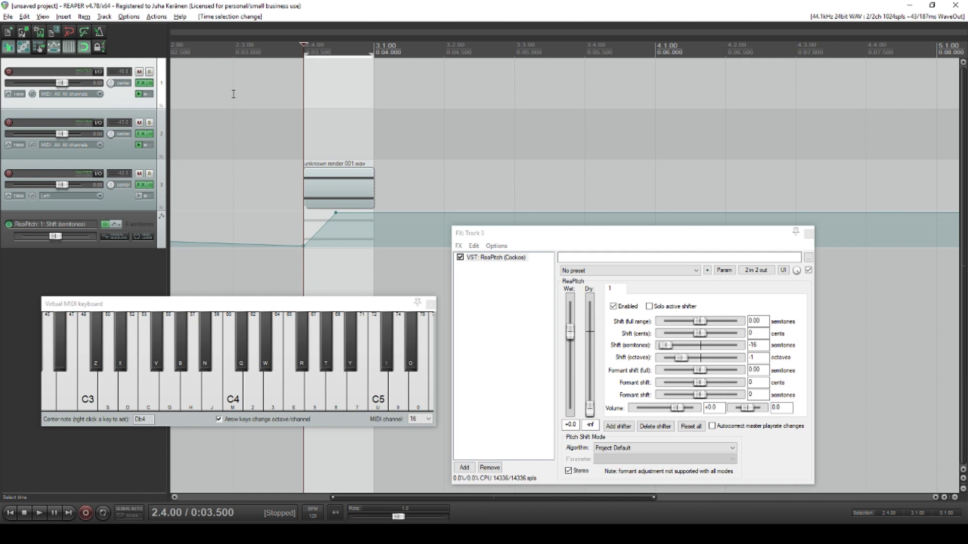
pyautogui.scroll(-3, 269, 161)
# - Delete tracks 2 and 3 from the project
pyautogui.click(204, 169)
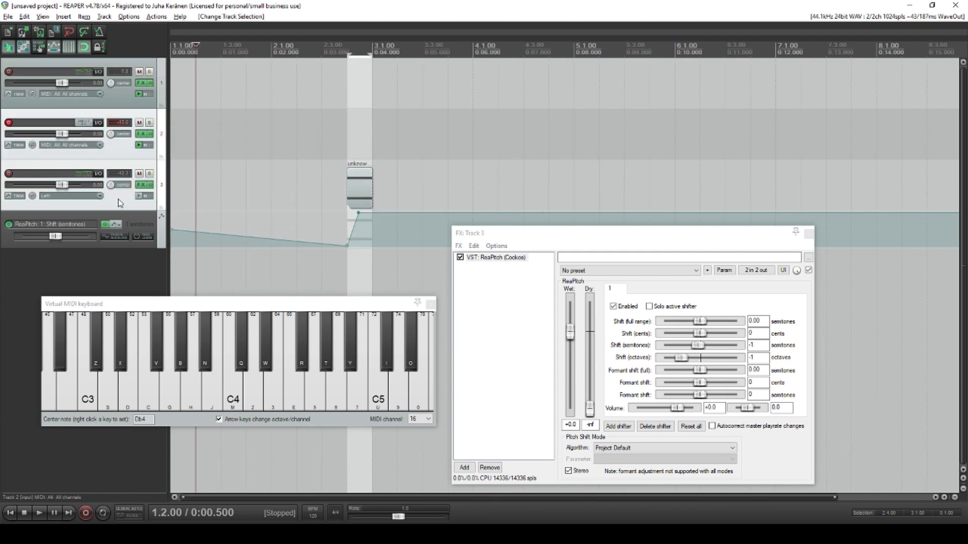
pyautogui.press('Delete')
pyautogui.press('Tab')
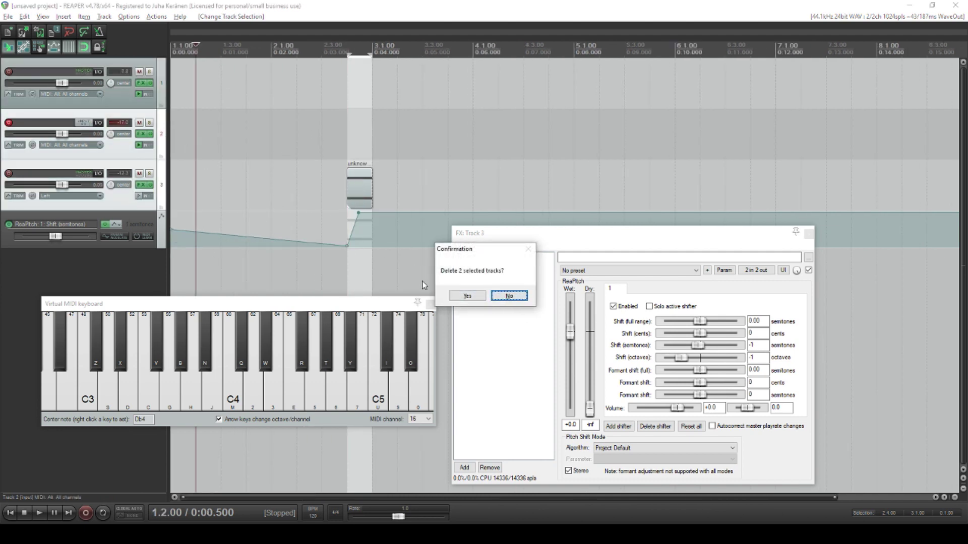
pyautogui.click(464, 296)
# - Replace the ReaSamplOmatic5000 sampler on track 1 with ReaSynth
pyautogui.click(141, 83)
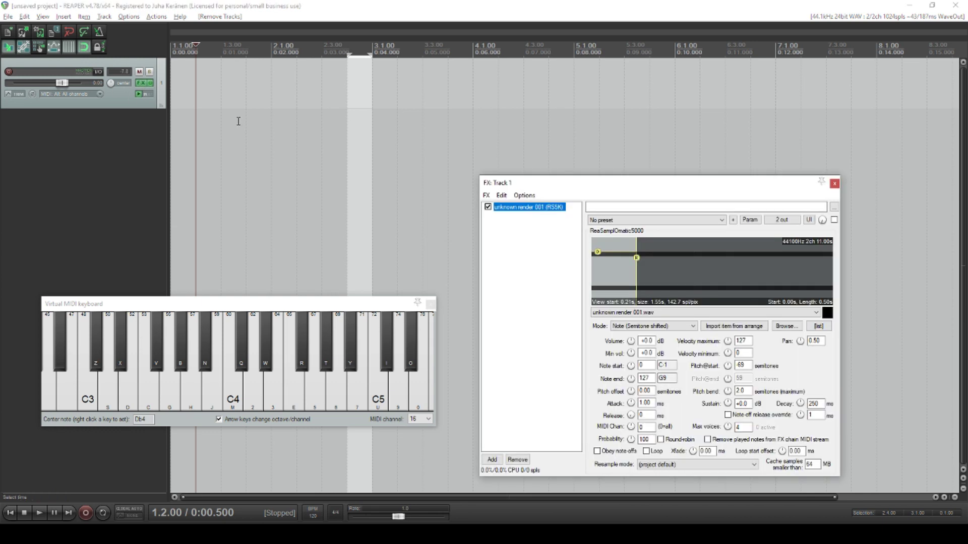
pyautogui.click(517, 459)
pyautogui.click(492, 460)
pyautogui.doubleClick(579, 247)
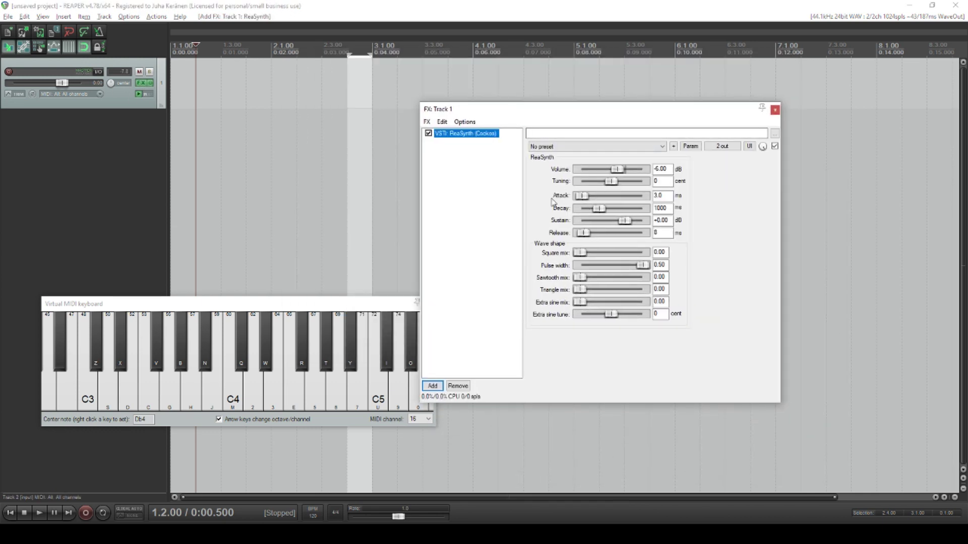
# - Set ReaSynth's square mix to 1.00, pulse width to 0.10 and volume to -17.36 dB, and audition notes on the virtual MIDI keyboard
pyautogui.moveTo(580, 252); pyautogui.dragTo(672, 257)
pyautogui.click(579, 265)
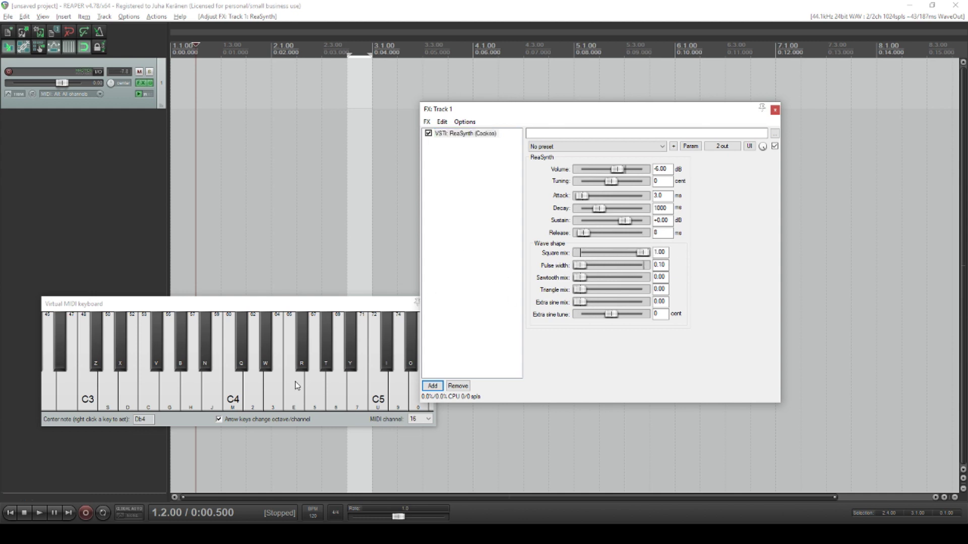
pyautogui.click(261, 388)
pyautogui.press('u')
pyautogui.press('t')
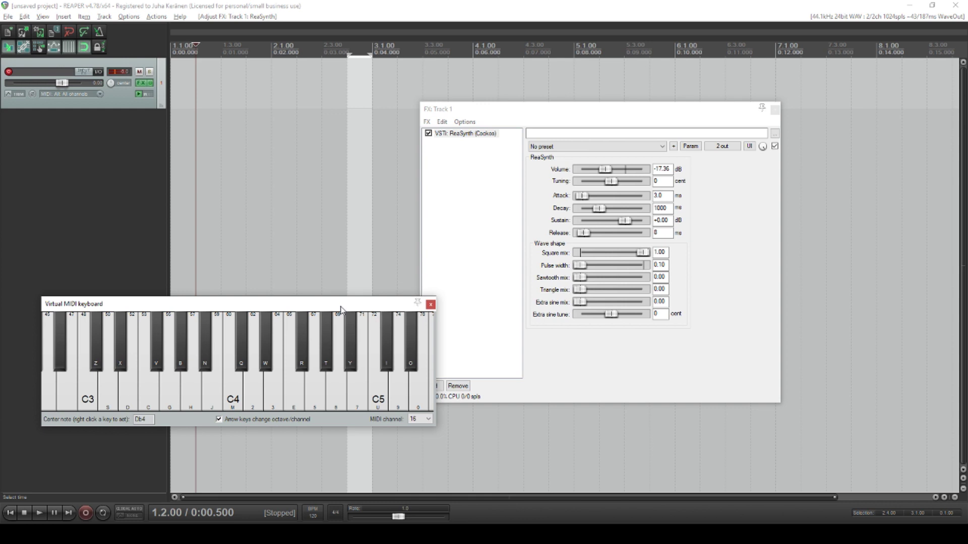
pyautogui.press('e')
pyautogui.press('t')
pyautogui.press('y')
# - Replace ReaSynth on track 1 with the Spire_x64_v1.1.14 instrument
pyautogui.click(434, 151)
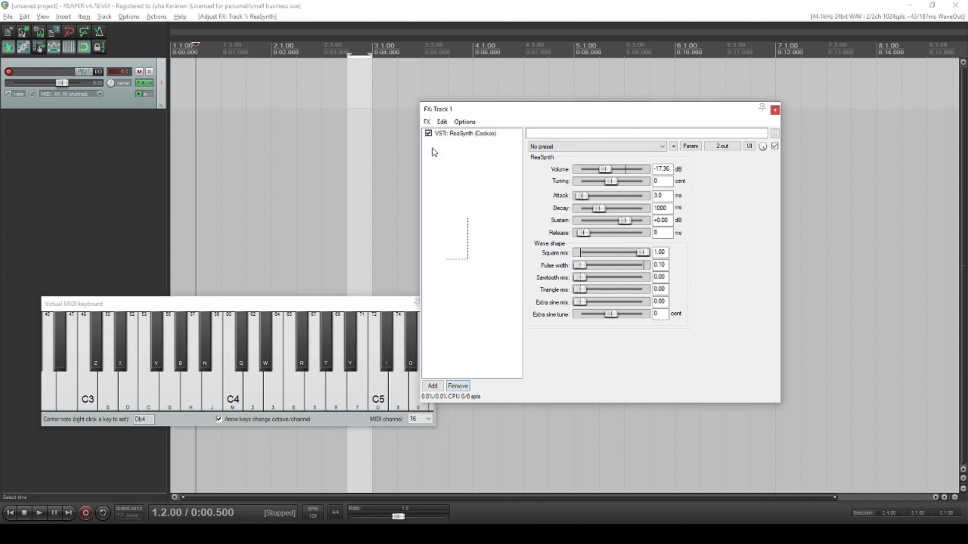
pyautogui.click(467, 388)
pyautogui.click(432, 386)
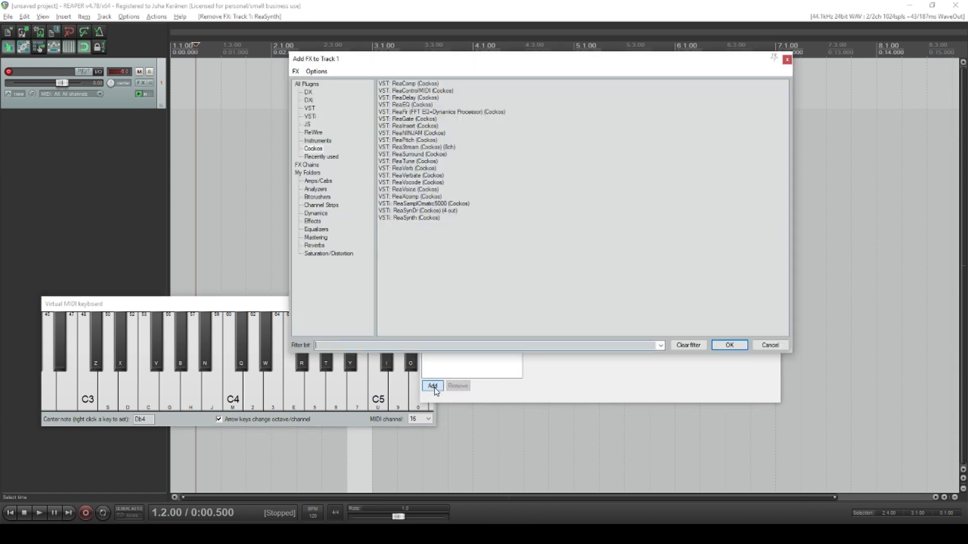
pyautogui.click(317, 140)
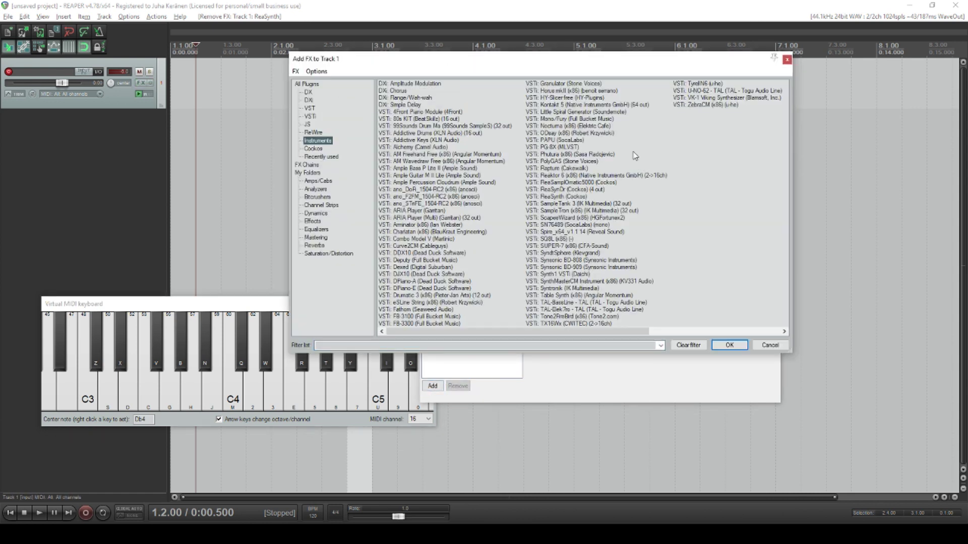
pyautogui.doubleClick(552, 233)
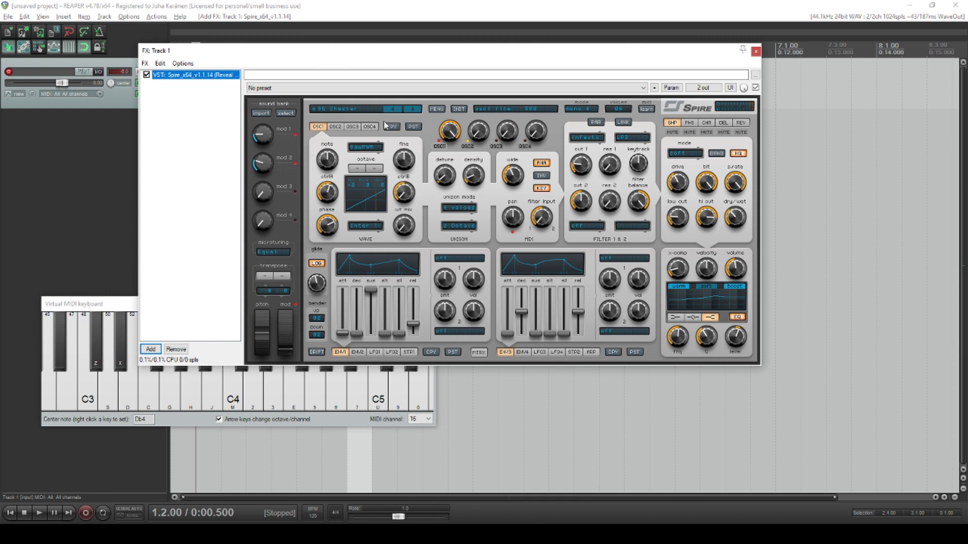
# - Initialize Spire's patch and arrange the effects window and virtual MIDI keyboard so both are accessible
pyautogui.click(459, 109)
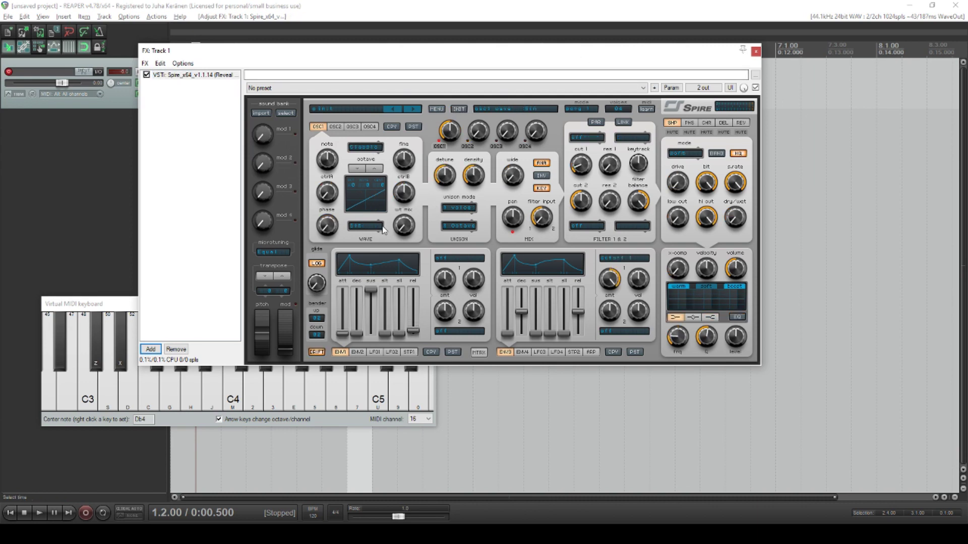
pyautogui.moveTo(373, 50); pyautogui.dragTo(487, 37)
pyautogui.moveTo(179, 305); pyautogui.dragTo(160, 309)
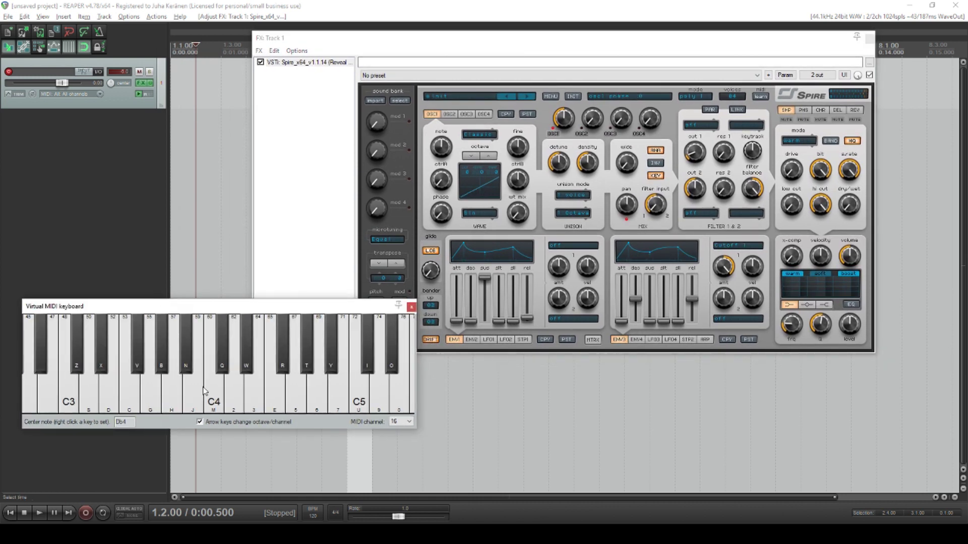
# - Audition the initialized Spire patch with several notes on the virtual MIDI keyboard
pyautogui.press('v')
pyautogui.press('n')
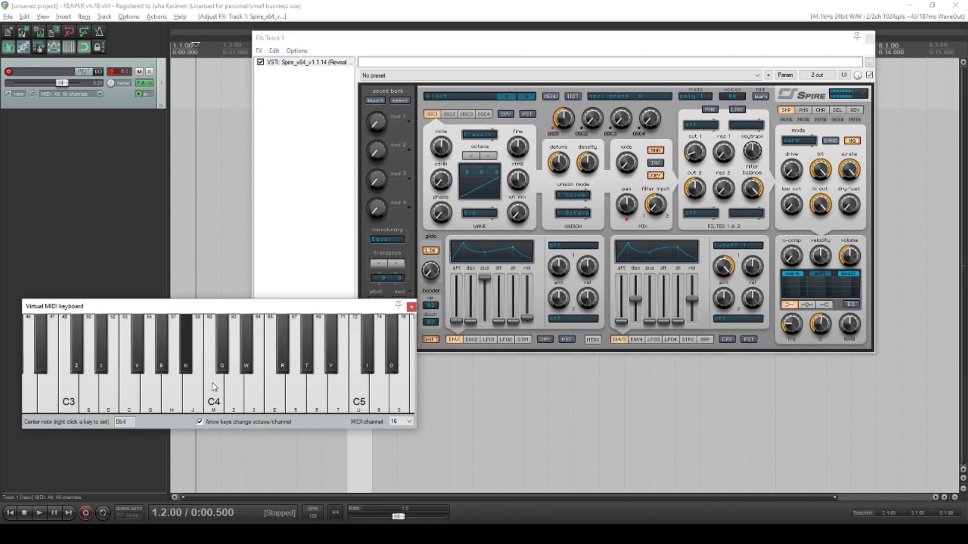
pyautogui.press('c')
pyautogui.press('v')
pyautogui.press('b')
pyautogui.press('v')
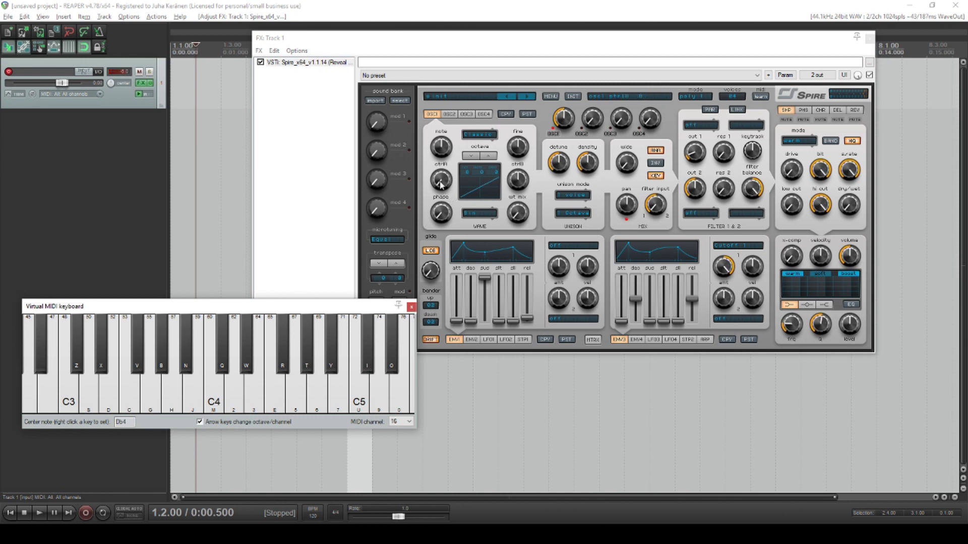
# - Raise oscillator 1's ctrlA to its maximum to shape a square wave, and audition a note on the virtual MIDI keyboard
pyautogui.moveTo(445, 190); pyautogui.dragTo(427, 116)
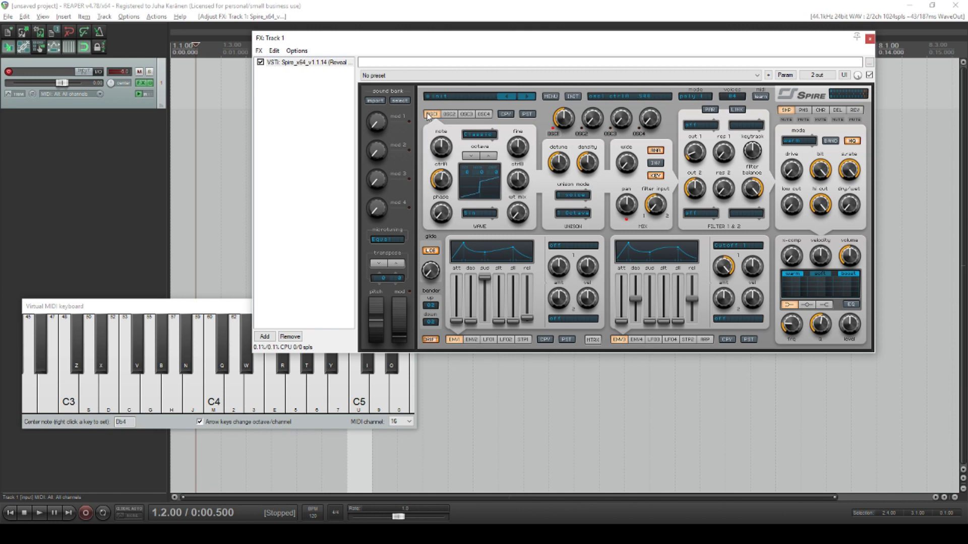
pyautogui.click(217, 309)
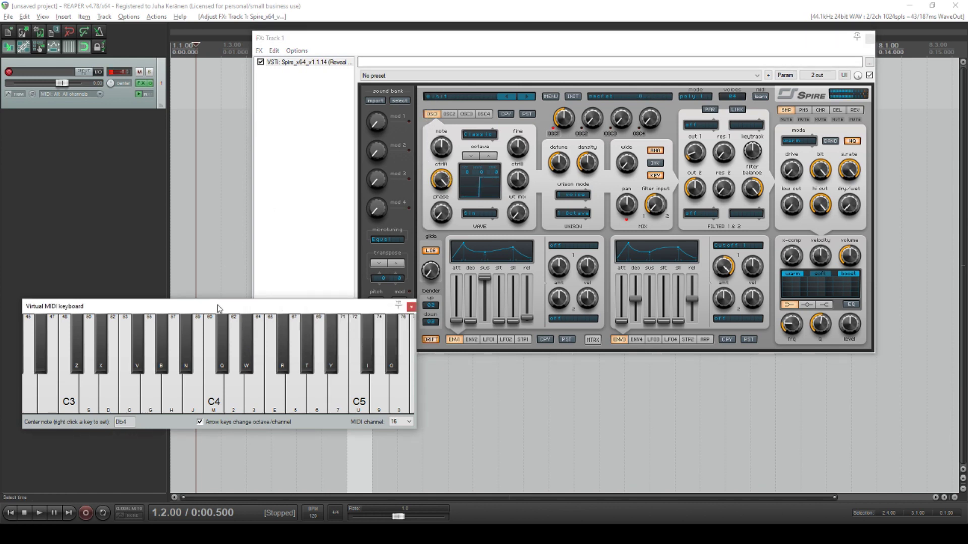
pyautogui.press('e')
# - Raise oscillator 1's ctrlB to narrow the square into a pulse, and audition short phrases on the virtual MIDI keyboard
pyautogui.moveTo(521, 179)
pyautogui.mouseDown()
pyautogui.moveTo(518, 168)
pyautogui.moveTo(519, 196)
pyautogui.mouseUp()
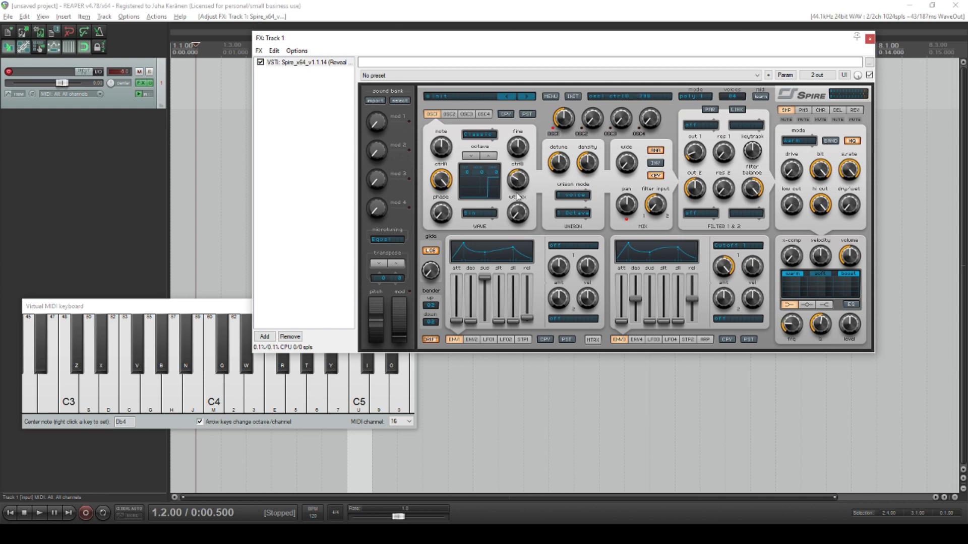
pyautogui.click(205, 323)
pyautogui.click(383, 283)
pyautogui.moveTo(521, 187); pyautogui.dragTo(519, 184)
pyautogui.press('e')
pyautogui.press('t')
pyautogui.press('t')
pyautogui.press('u')
pyautogui.press('e')
pyautogui.press('t')
pyautogui.press('e')
pyautogui.press('t')
pyautogui.press('y')
pyautogui.press('e')
pyautogui.press('t')
pyautogui.press('y')
# - Fine-tune the pulse width with oscillator 1's ctrlB while auditioning more notes on the virtual MIDI keyboard
pyautogui.moveTo(517, 186)
pyautogui.mouseDown()
pyautogui.moveTo(519, 207)
pyautogui.moveTo(520, 187)
pyautogui.mouseUp()
pyautogui.press('y')
pyautogui.press('y')
pyautogui.press('y')
pyautogui.press('y')
pyautogui.press('t')
pyautogui.press('i')
pyautogui.press('e')
pyautogui.press('y')
pyautogui.moveTo(519, 186); pyautogui.dragTo(522, 174)
pyautogui.press('e')
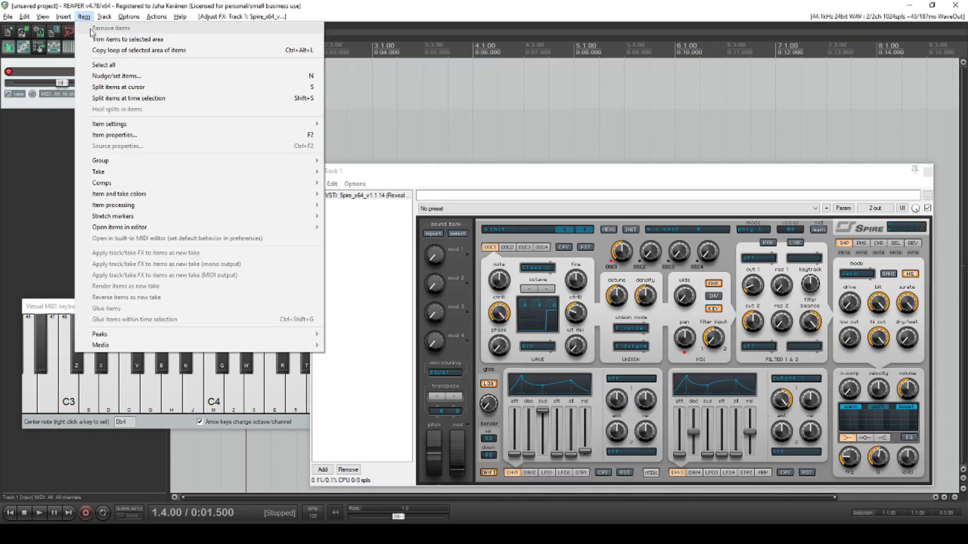
# - Insert a new MIDI item on track 1 from 1.4 to 2.4 and open it in the MIDI editor
pyautogui.click(137, 7)
pyautogui.click(83, 16)
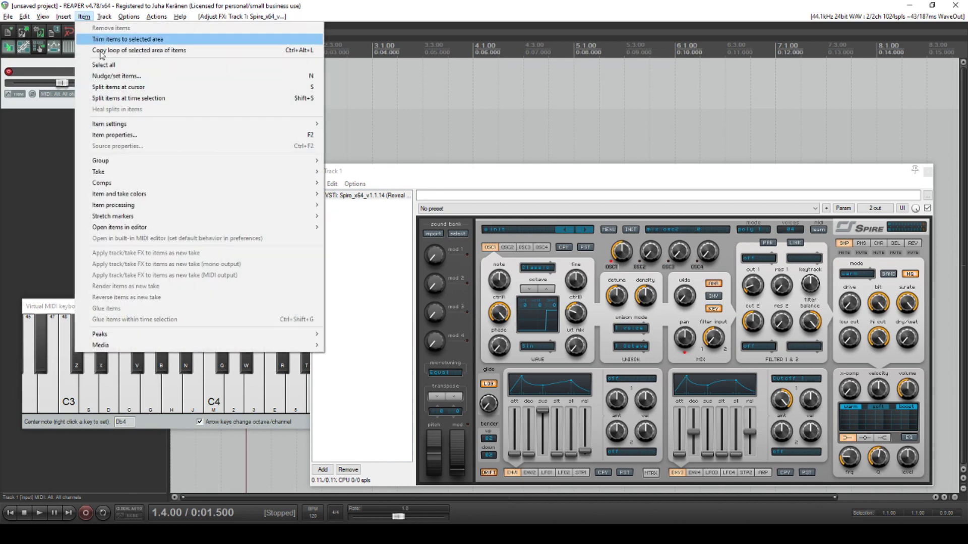
pyautogui.moveTo(66, 22)
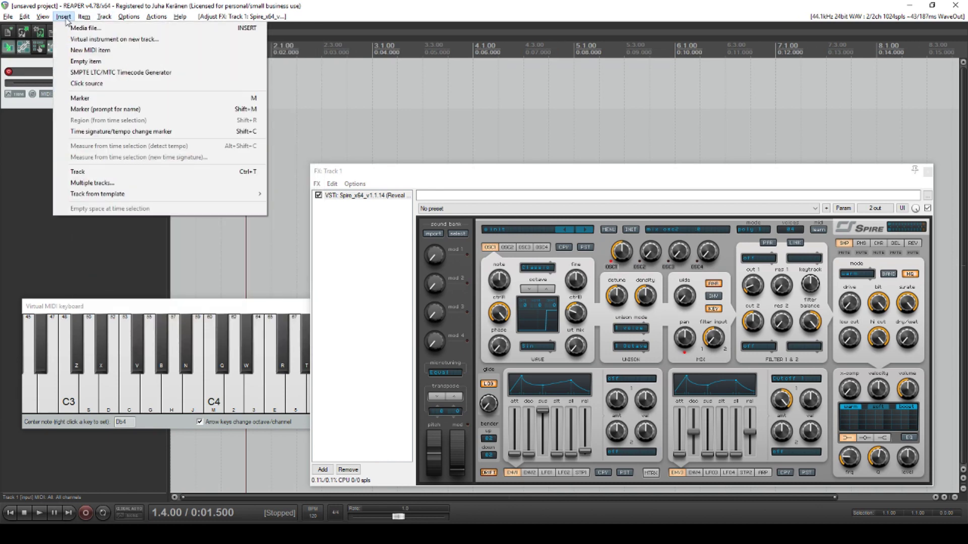
pyautogui.click(88, 51)
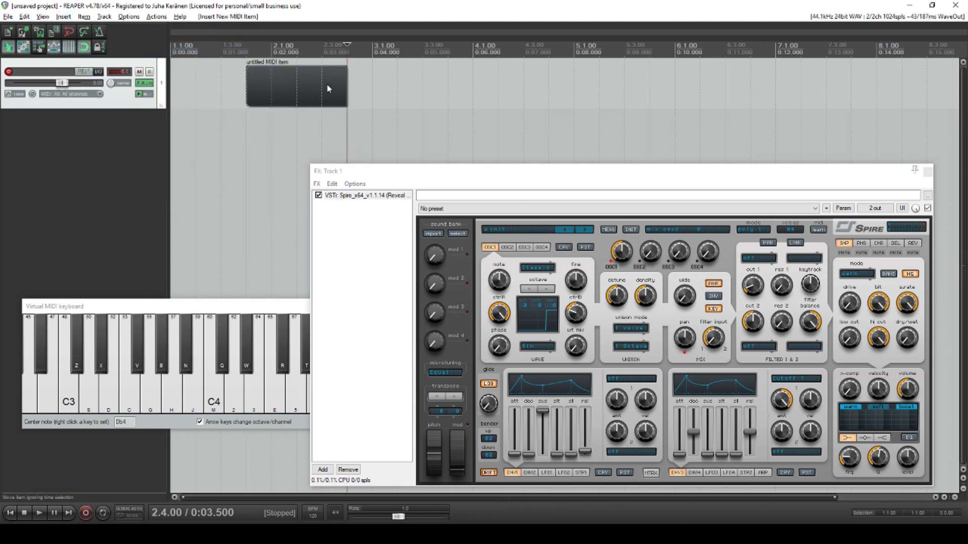
pyautogui.doubleClick(255, 84)
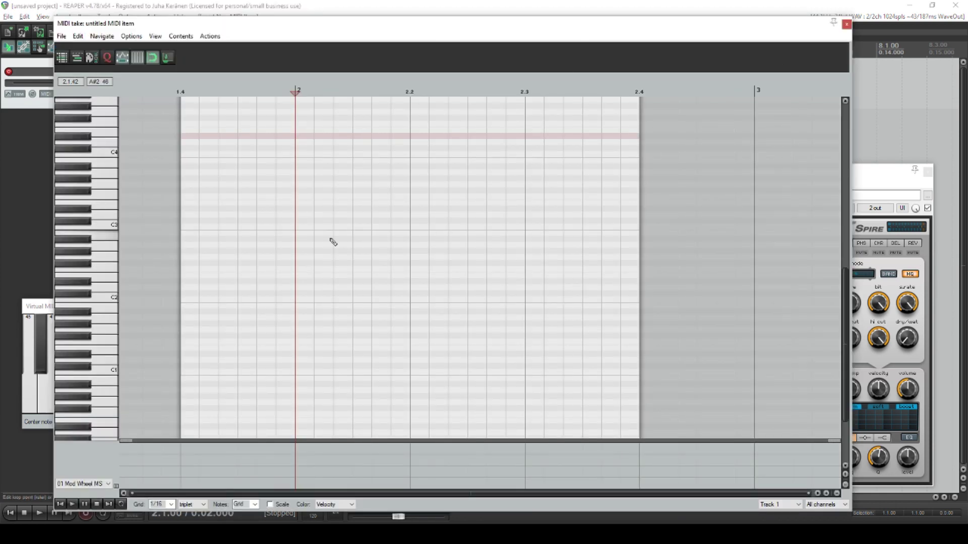
# - Draw two consecutive 1/16-triplet notes, C4 and F#4, at the start of the MIDI item
pyautogui.click(197, 318)
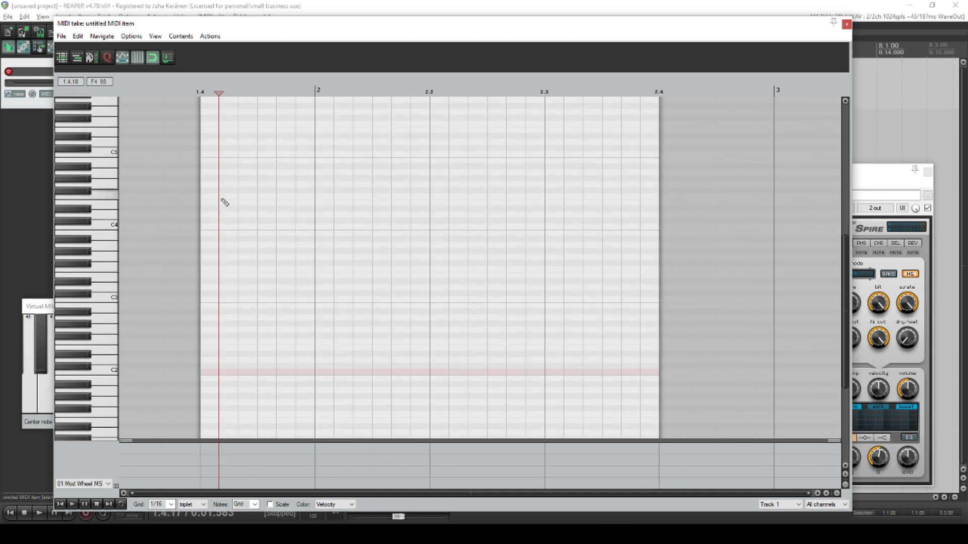
pyautogui.click(213, 227)
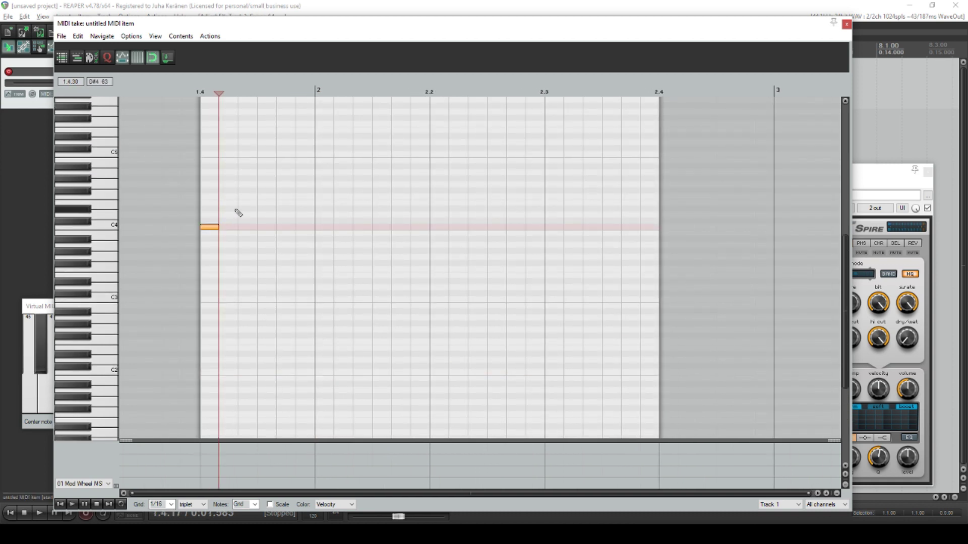
pyautogui.click(229, 192)
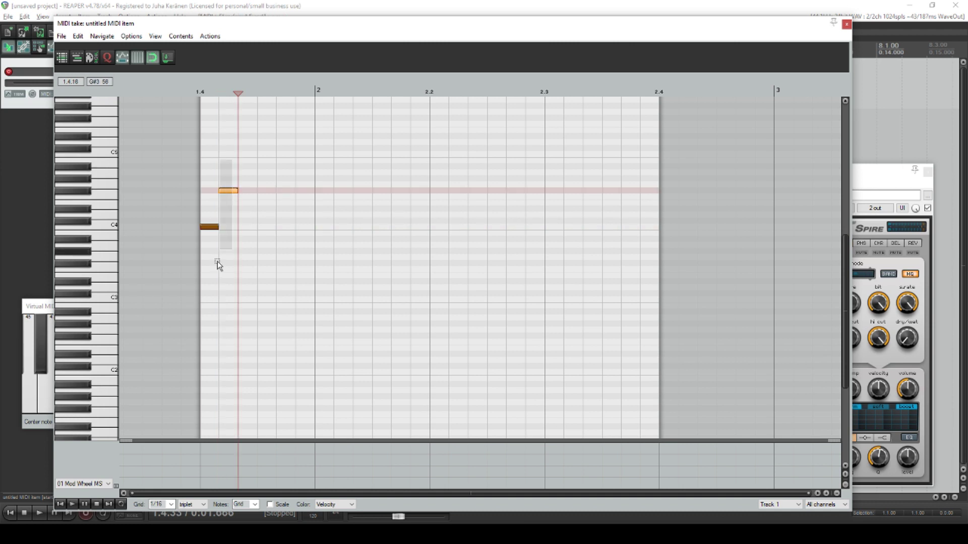
# - Duplicate the C4 and F#4 pair eight times in a row and play the trill from the item's start
pyautogui.hotkey('ctrl', 'd')
pyautogui.hotkey('ctrl', 'd')
pyautogui.hotkey('ctrl', 'd')
pyautogui.hotkey('ctrl', 'd')
pyautogui.hotkey('ctrl', 'd')
pyautogui.hotkey('ctrl', 'd')
pyautogui.hotkey('ctrl', 'd')
pyautogui.hotkey('ctrl', 'd')
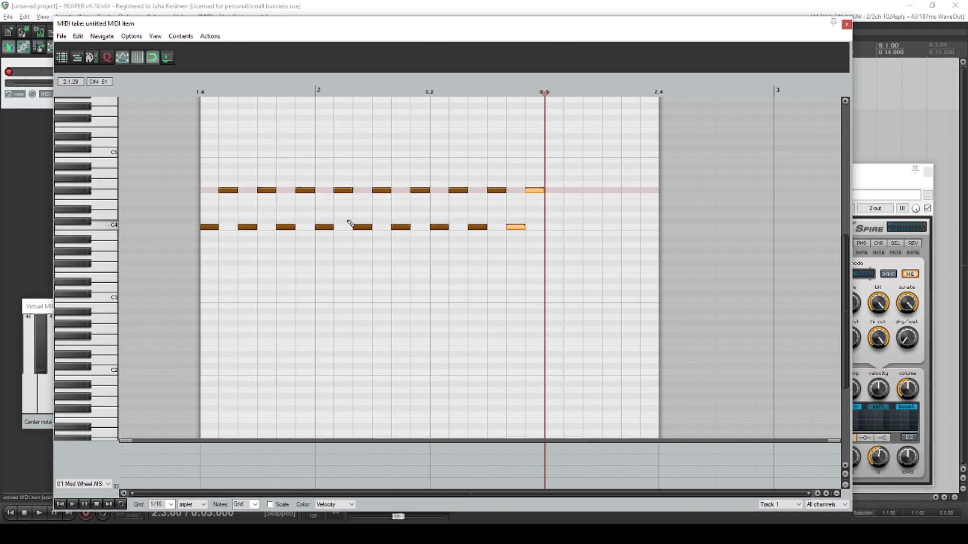
pyautogui.press('Home')
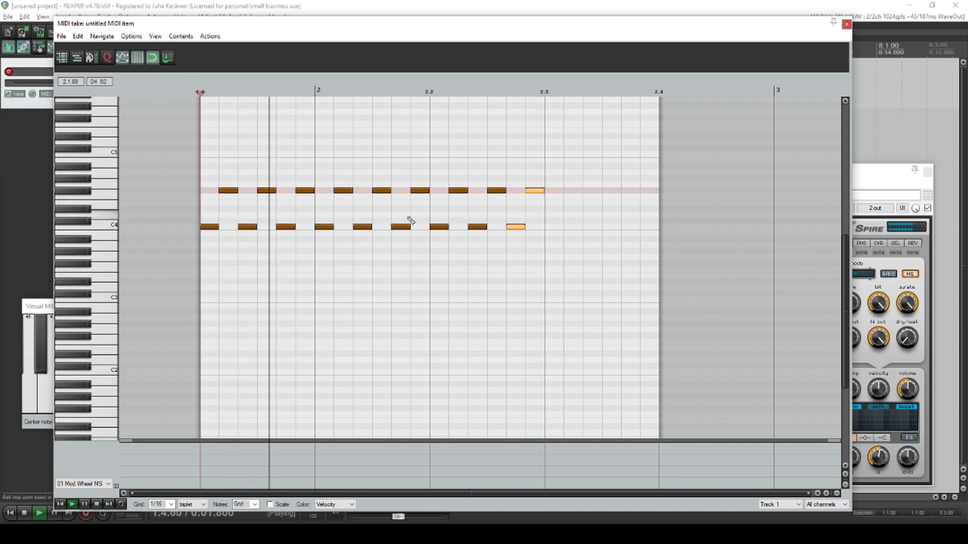
pyautogui.press('space')
# - Compress all the trill notes to fit within the first beat, from 1.4 to 2, and play the result
pyautogui.hotkey('ctrl', 'a')
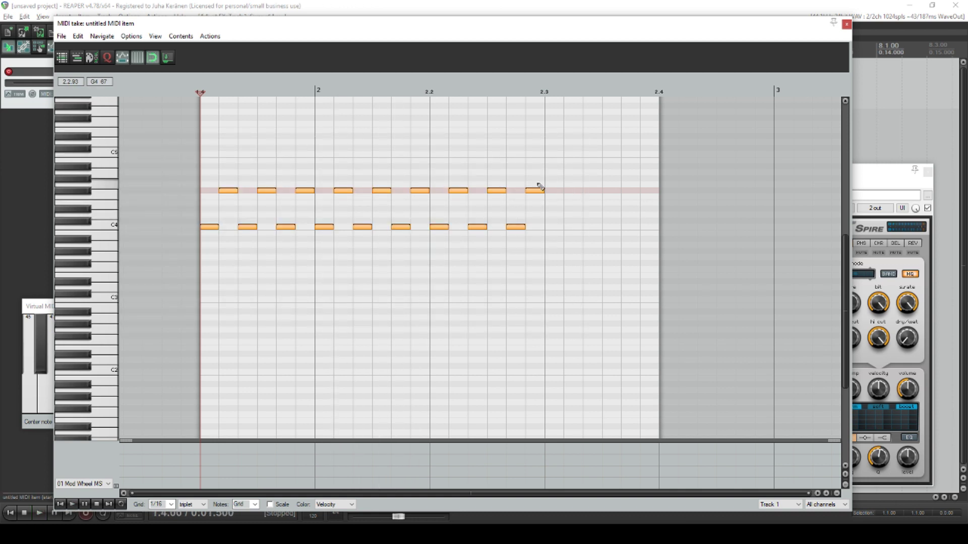
pyautogui.moveTo(538, 191); pyautogui.dragTo(312, 204)
pyautogui.press('space')
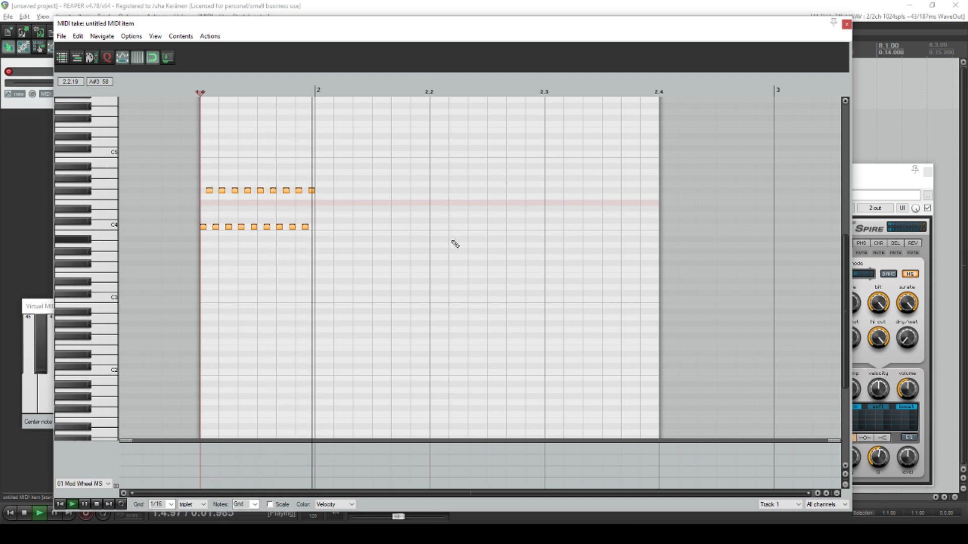
pyautogui.press('space')
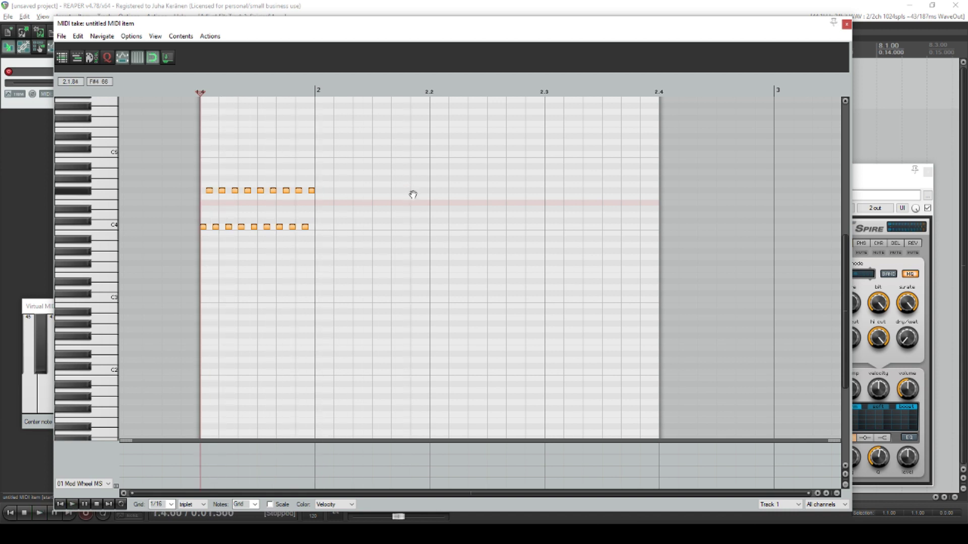
# - Paste a copy of the fast trill at beat 2 and transpose the copy up nine semitones
pyautogui.scroll(5, 410, 195)
pyautogui.click(357, 277)
pyautogui.hotkey('ctrl', 'v')
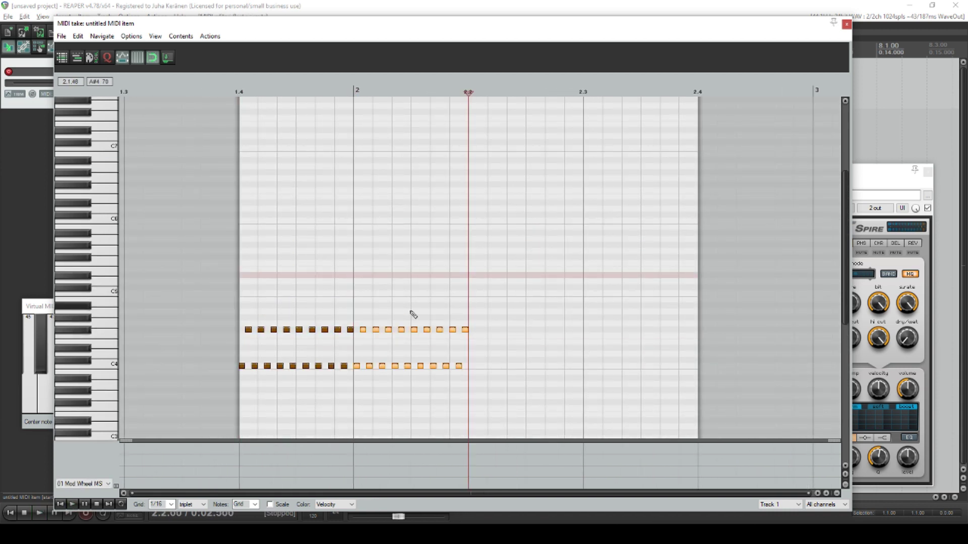
pyautogui.press('Up')
pyautogui.press('Up')
pyautogui.press('Up')
pyautogui.press('Up')
pyautogui.press('Up')
pyautogui.press('Up')
pyautogui.press('Up')
pyautogui.press('Up')
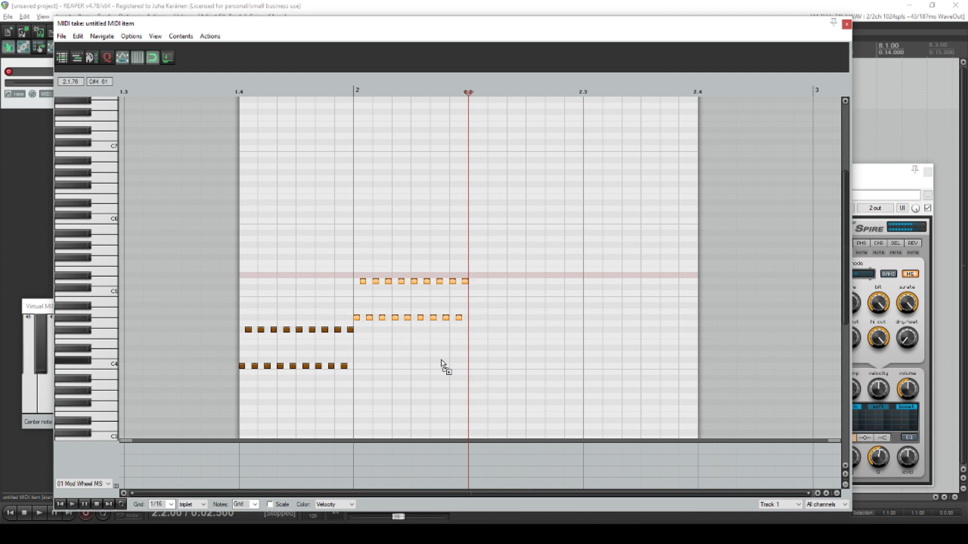
pyautogui.press('Up')
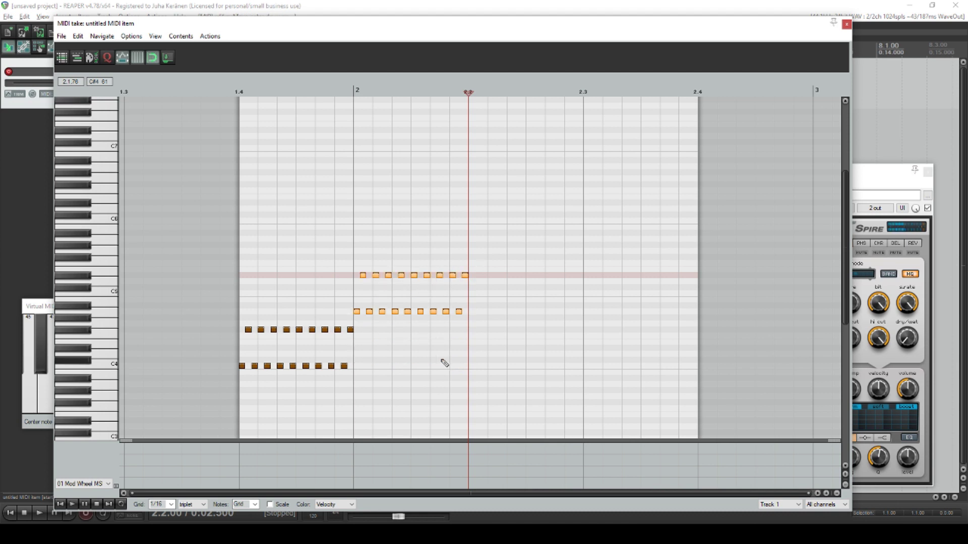
# - Copy both trill groups, paste them at 2.2 to fill the item, and play the pattern from the start
pyautogui.click(235, 93)
pyautogui.scroll(-3, 492, 231)
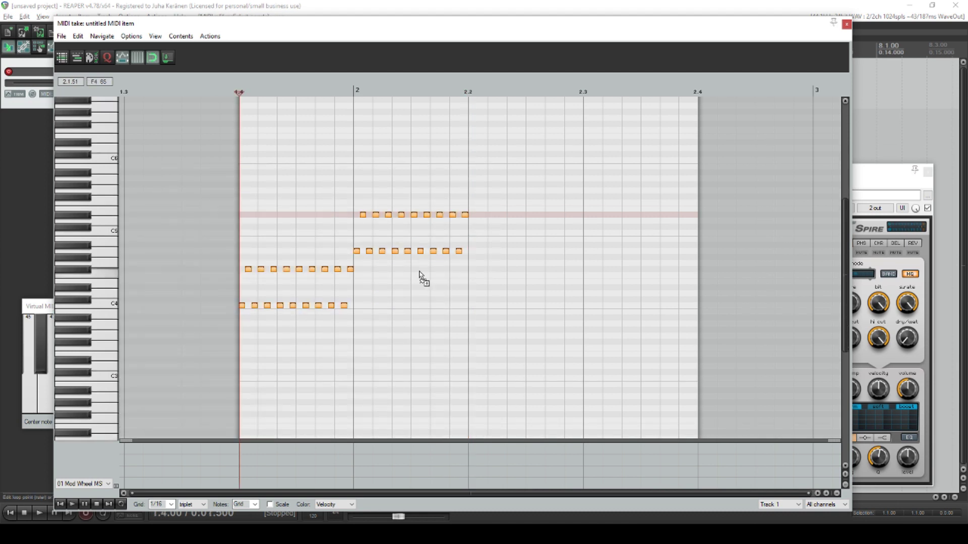
pyautogui.hotkey('ctrl', 'c')
pyautogui.click(469, 222)
pyautogui.hotkey('ctrl', 'v')
pyautogui.click(239, 91)
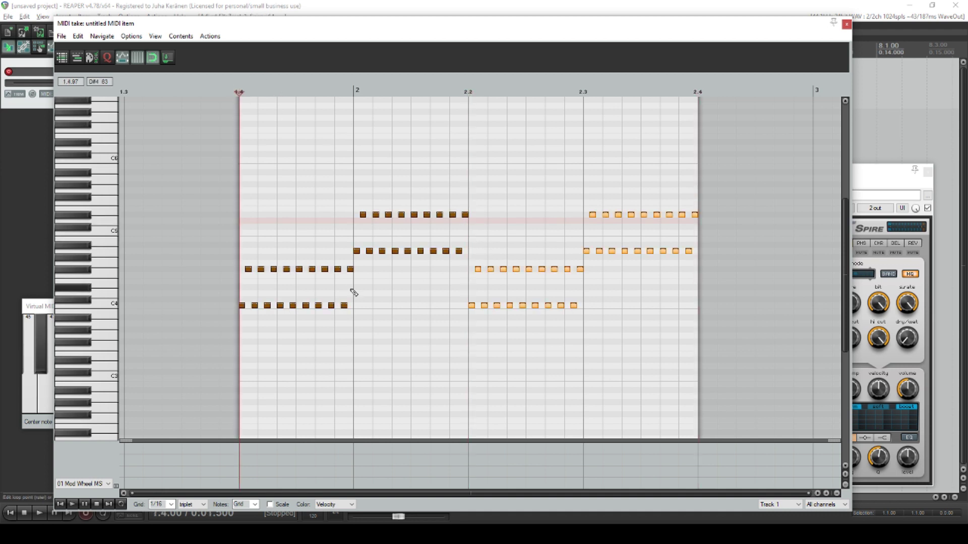
pyautogui.press('space')
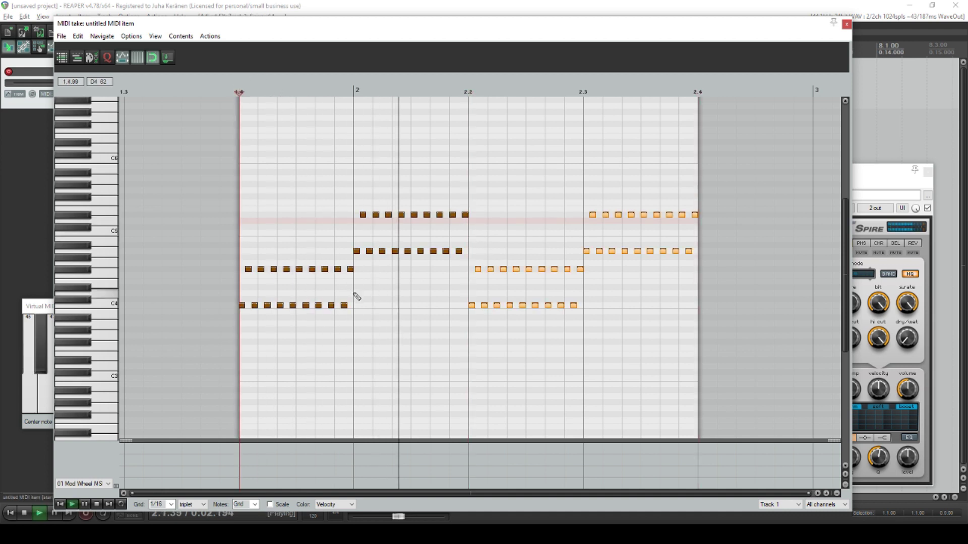
pyautogui.press('space')
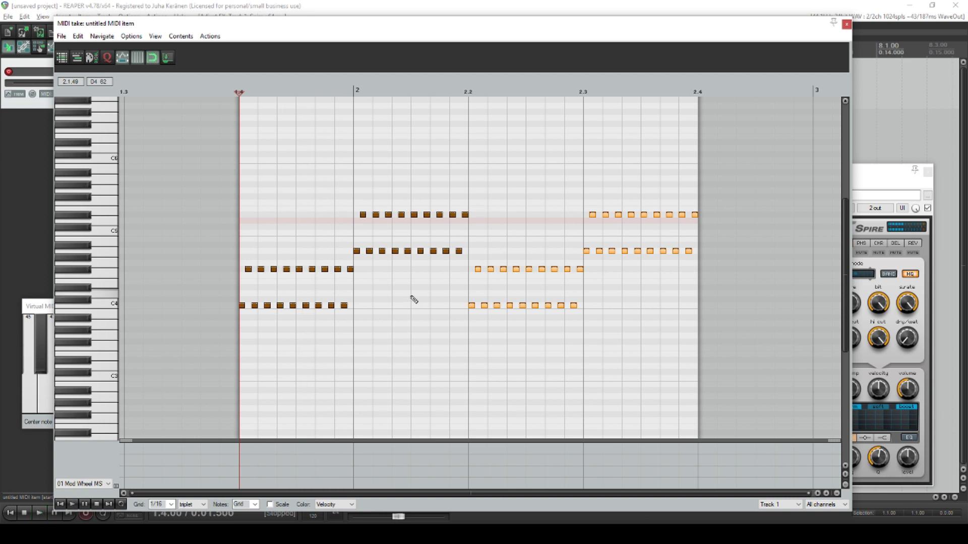
# - Delete all trill notes from the MIDI item
pyautogui.moveTo(771, 174); pyautogui.dragTo(356, 394)
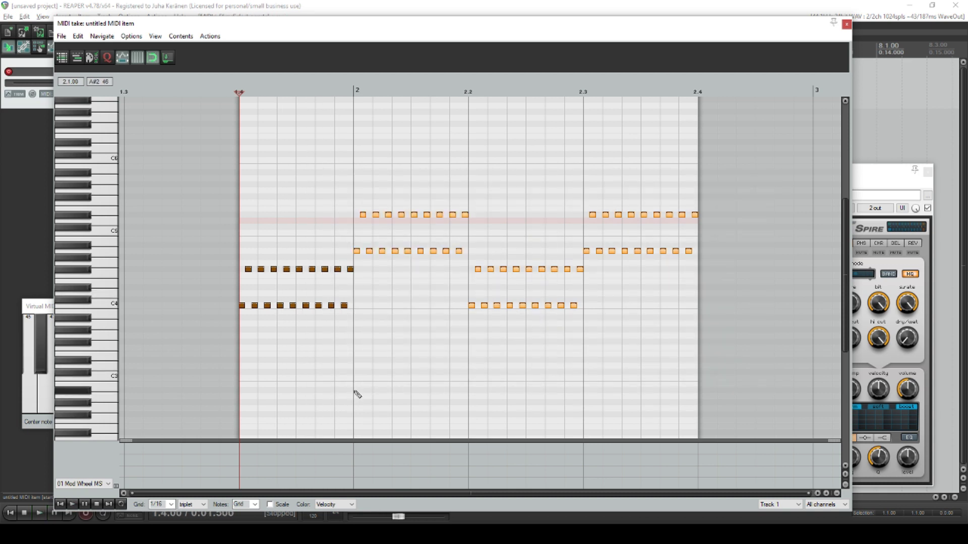
pyautogui.press('Delete')
pyautogui.hotkey('ctrl', 'a')
pyautogui.press('Delete')
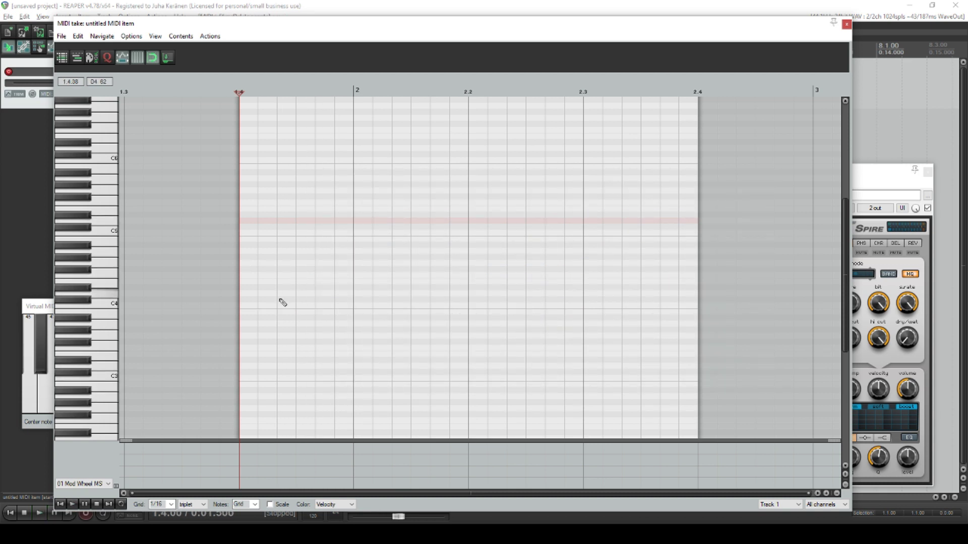
# - Draw an ascending C major arpeggio of 1/16-triplet notes, C4, E4, G4 and C5, from the item's start
pyautogui.click(257, 309)
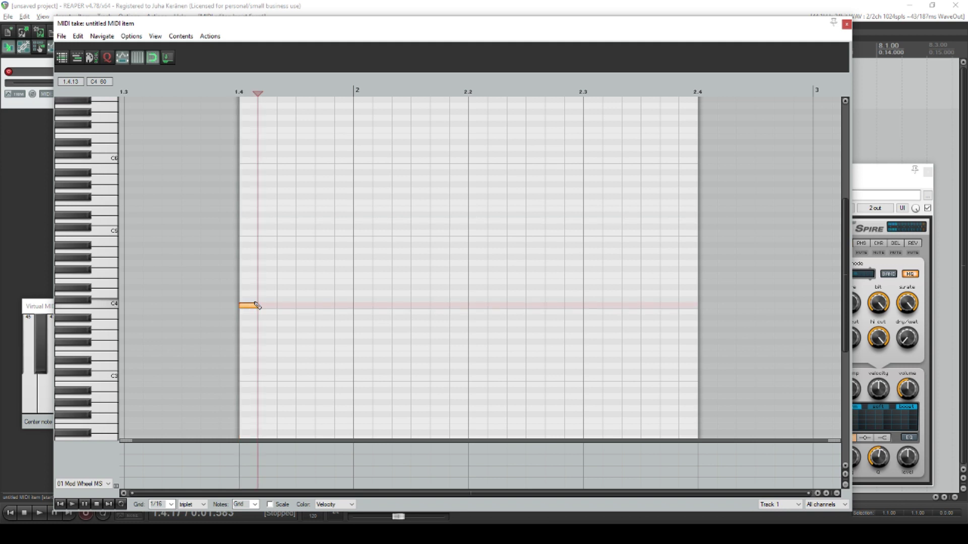
pyautogui.click(268, 282)
pyautogui.click(286, 263)
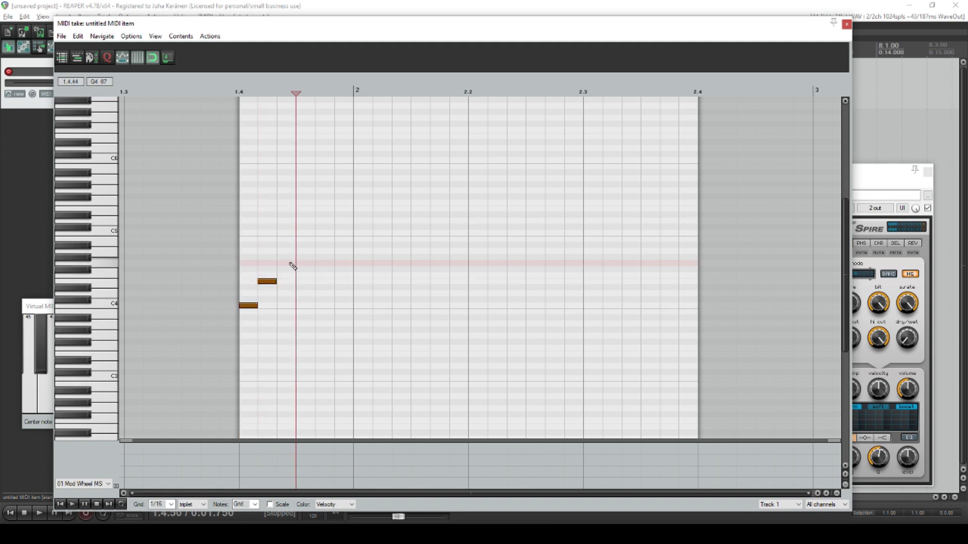
pyautogui.click(305, 235)
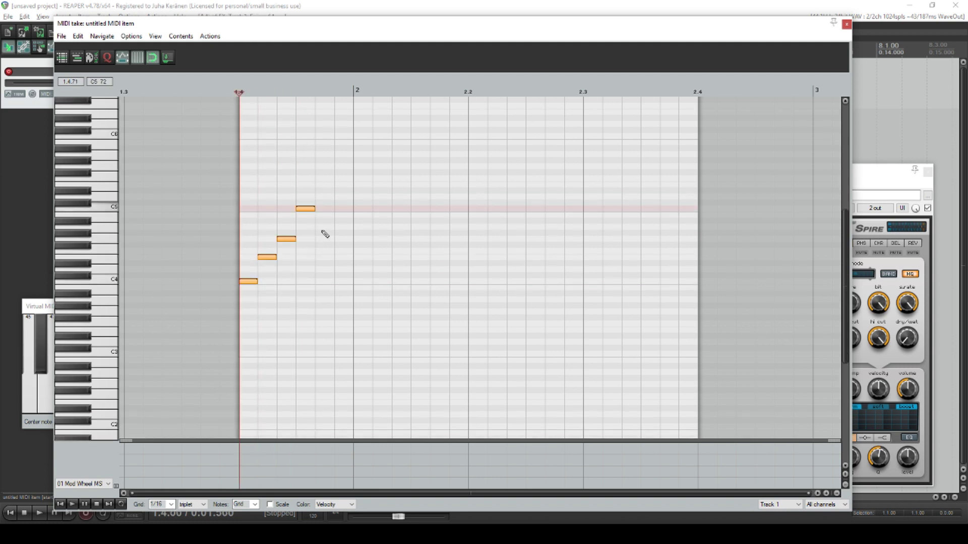
# - Paste a copy of the four arpeggio notes directly after the originals and transpose the copy up one octave
pyautogui.click(313, 82)
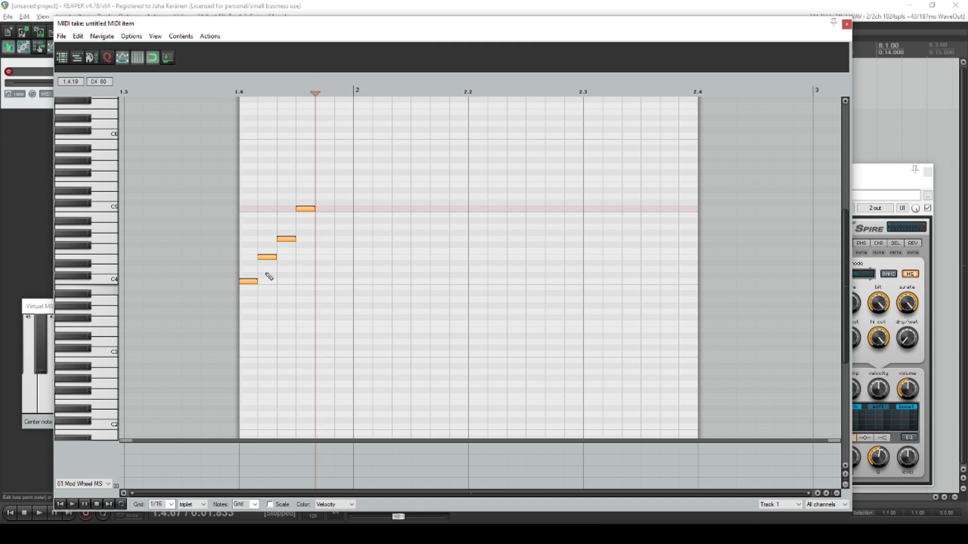
pyautogui.click(322, 203)
pyautogui.hotkey('ctrl', 'v')
pyautogui.press('Up')
pyautogui.press('Up')
pyautogui.press('Up')
pyautogui.press('Up')
pyautogui.press('Up')
pyautogui.press('Up')
pyautogui.press('Up')
pyautogui.press('Up')
pyautogui.press('Up')
pyautogui.press('Up')
pyautogui.press('Up')
pyautogui.press('Up')
pyautogui.press('Up')
pyautogui.press('Up')
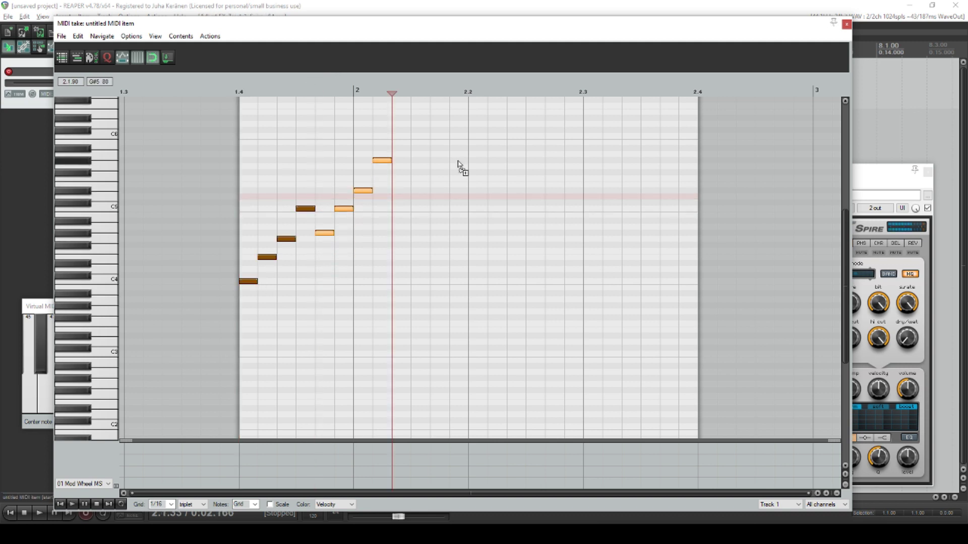
pyautogui.press('Down')
pyautogui.press('Down')
pyautogui.press('Down')
# - Delete the duplicated C5 and shift the copied E5, G5 and C6 one grid step earlier to close the gap
pyautogui.doubleClick(324, 209)
pyautogui.moveTo(374, 175); pyautogui.dragTo(422, 205)
pyautogui.press('Left')
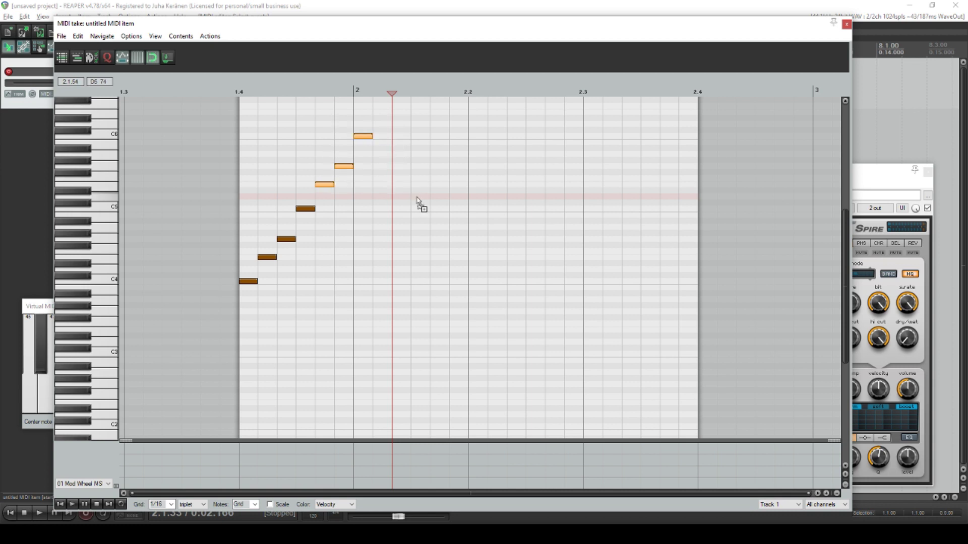
# - Select the whole seven-note arpeggio and compress it to about a third of a beat at the item's start
pyautogui.moveTo(375, 105); pyautogui.dragTo(252, 349)
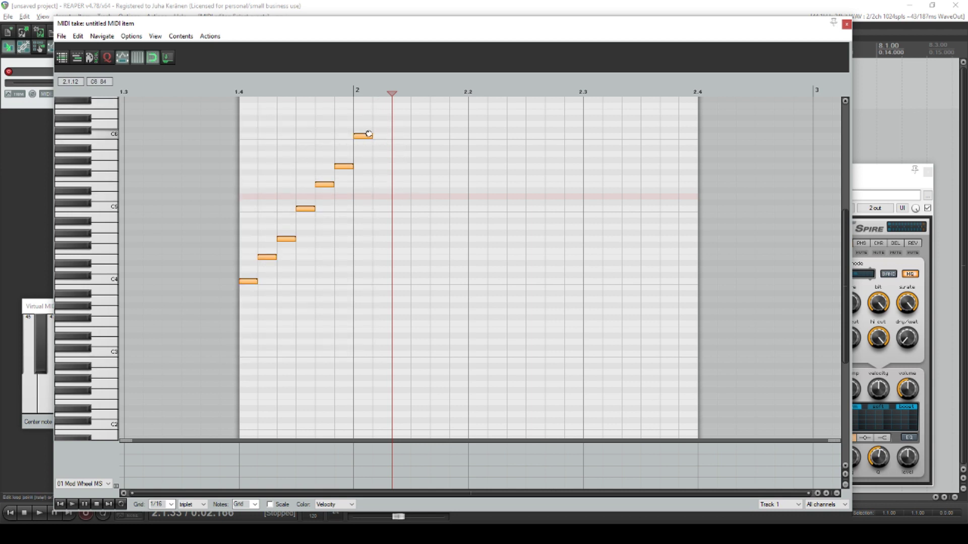
pyautogui.moveTo(371, 136); pyautogui.dragTo(276, 135)
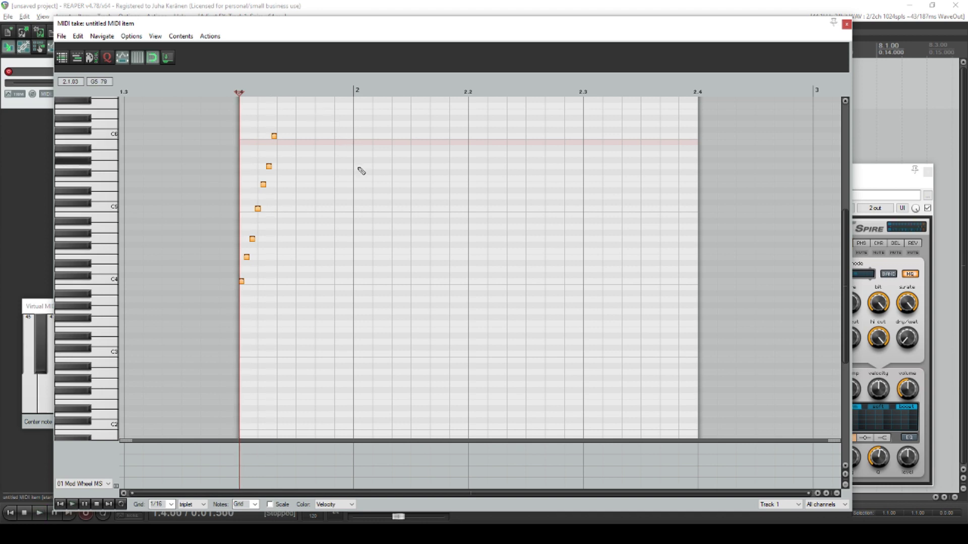
# - Close the MIDI editor and switch Spire's oscillator 1 to the Noise waveform type
pyautogui.moveTo(370, 189); pyautogui.dragTo(462, 334)
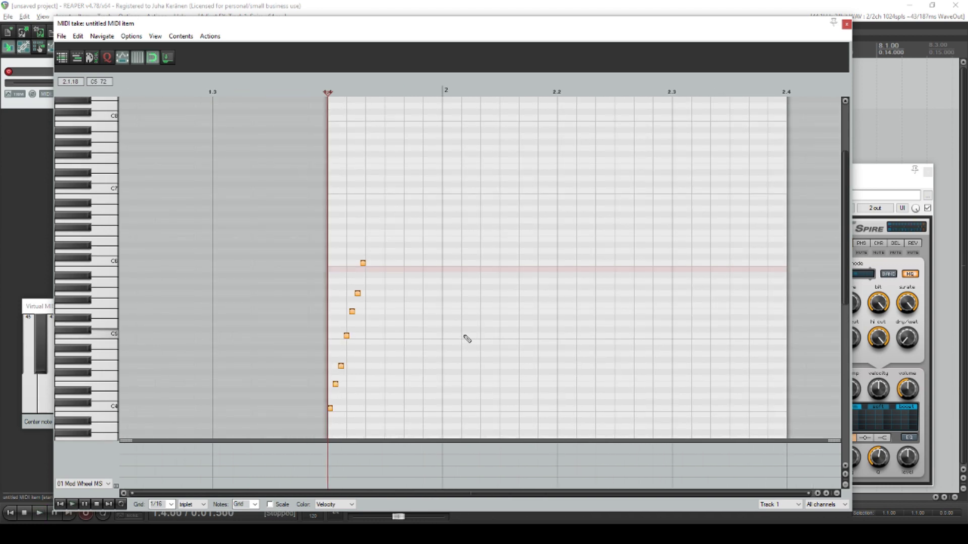
pyautogui.press('Escape')
pyautogui.moveTo(532, 126); pyautogui.dragTo(512, 93)
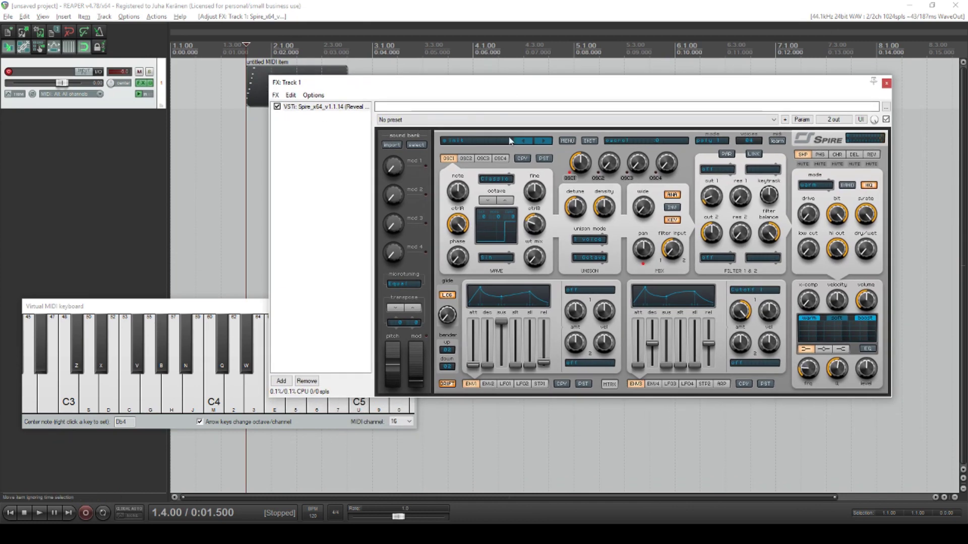
pyautogui.click(505, 179)
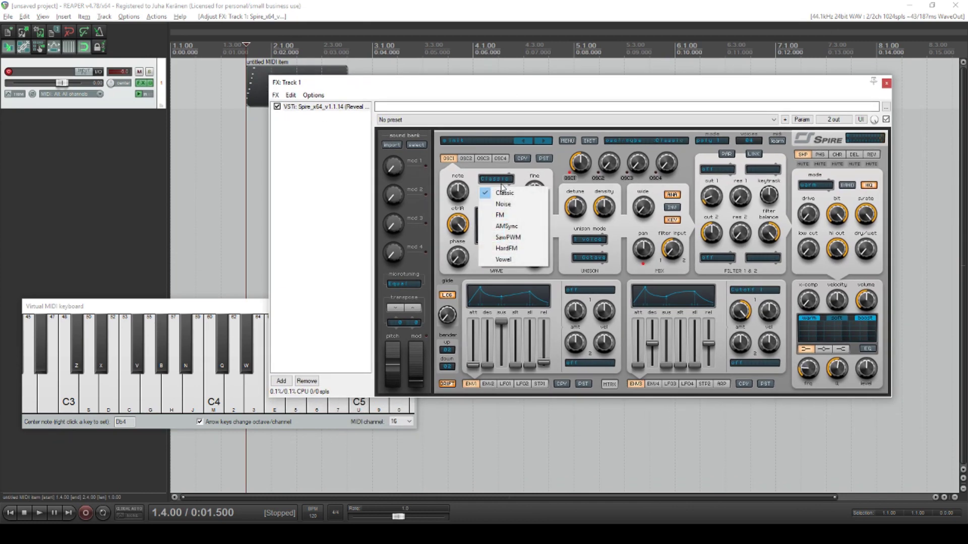
pyautogui.click(503, 205)
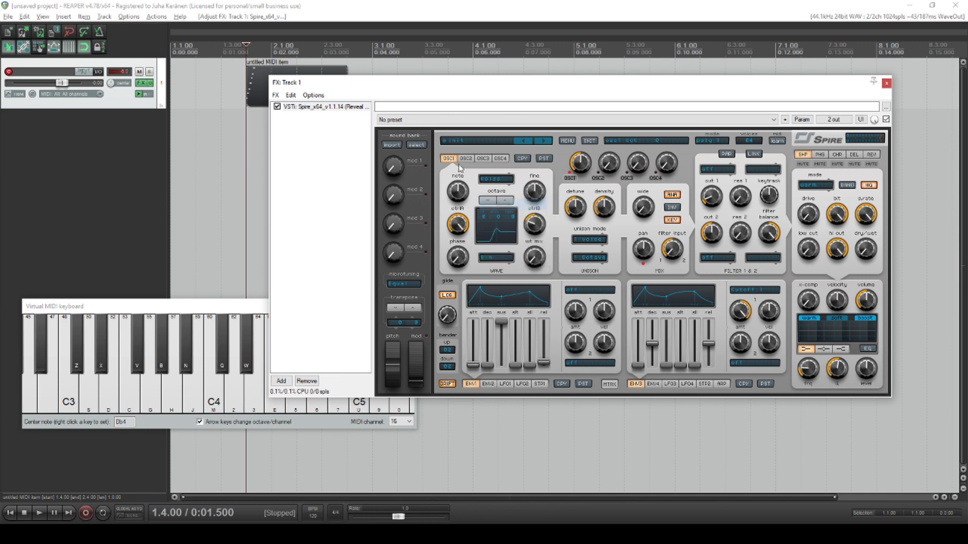
# - Audition the noise with the virtual MIDI keyboard and adjust oscillator 1's ctrlB to reshape its spectrum
pyautogui.moveTo(431, 82); pyautogui.dragTo(442, 130)
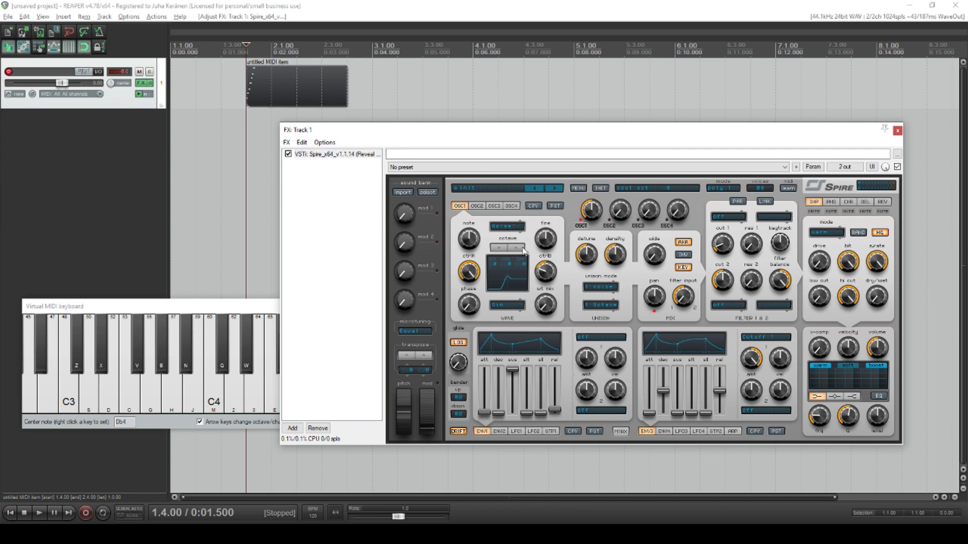
pyautogui.click(198, 309)
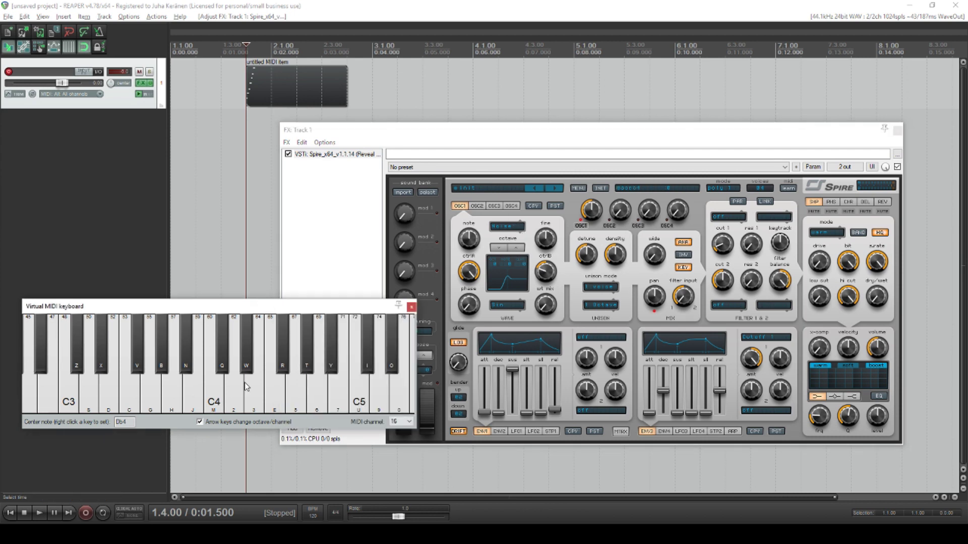
pyautogui.press('u')
pyautogui.press('r')
pyautogui.click(545, 273)
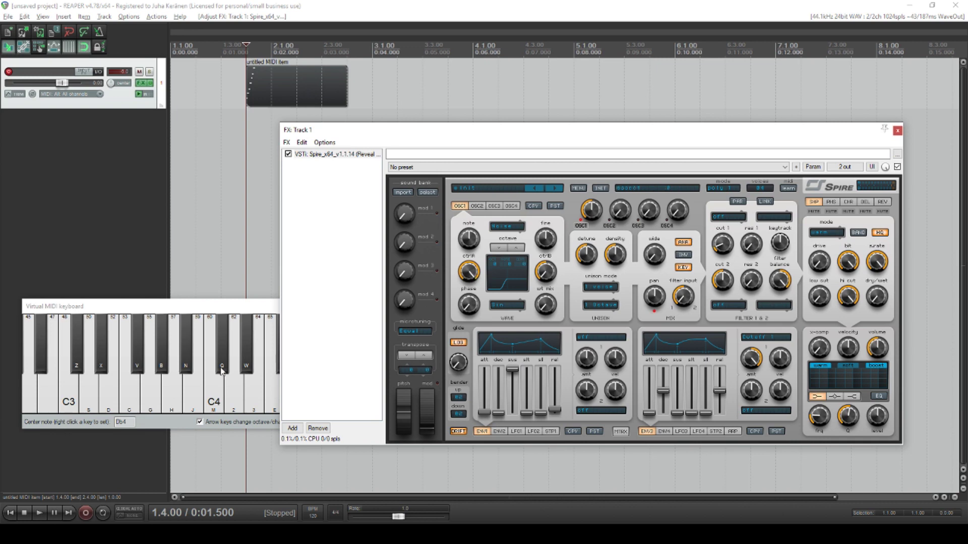
# - Play the noise on the virtual MIDI keyboard while varying oscillator 1's ctrlA and phase
pyautogui.click(188, 307)
pyautogui.rightClick(190, 307)
pyautogui.click(323, 319)
pyautogui.click(563, 144)
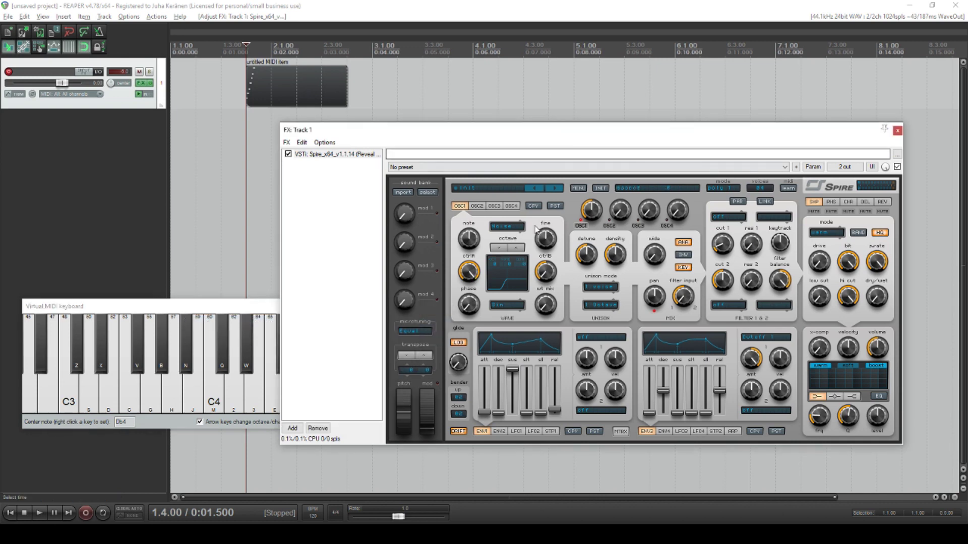
pyautogui.moveTo(473, 273); pyautogui.dragTo(472, 225)
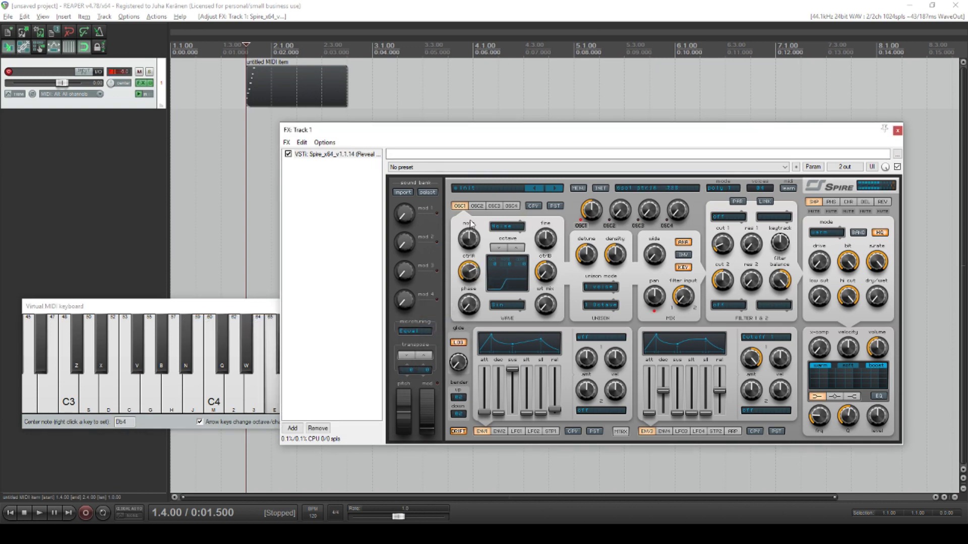
pyautogui.moveTo(474, 302); pyautogui.dragTo(479, 260)
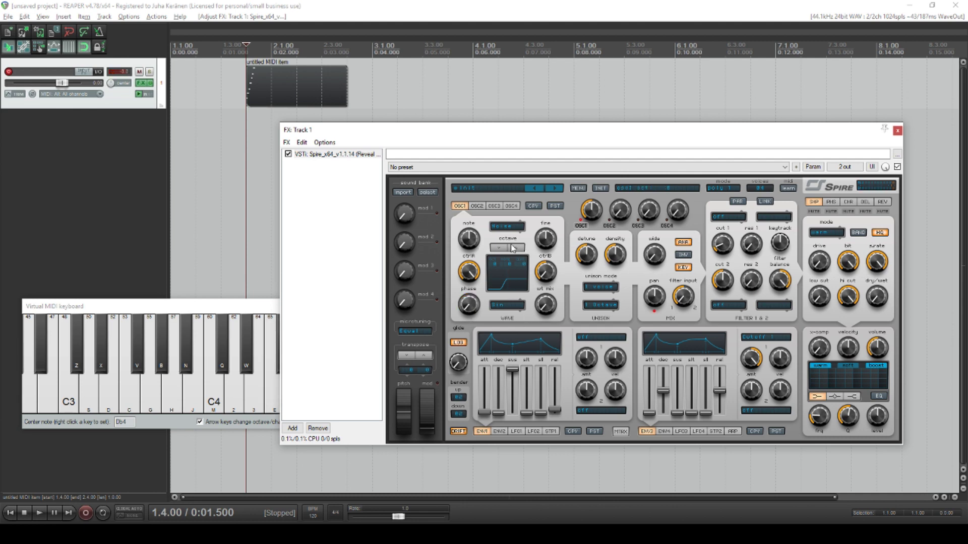
pyautogui.press('z')
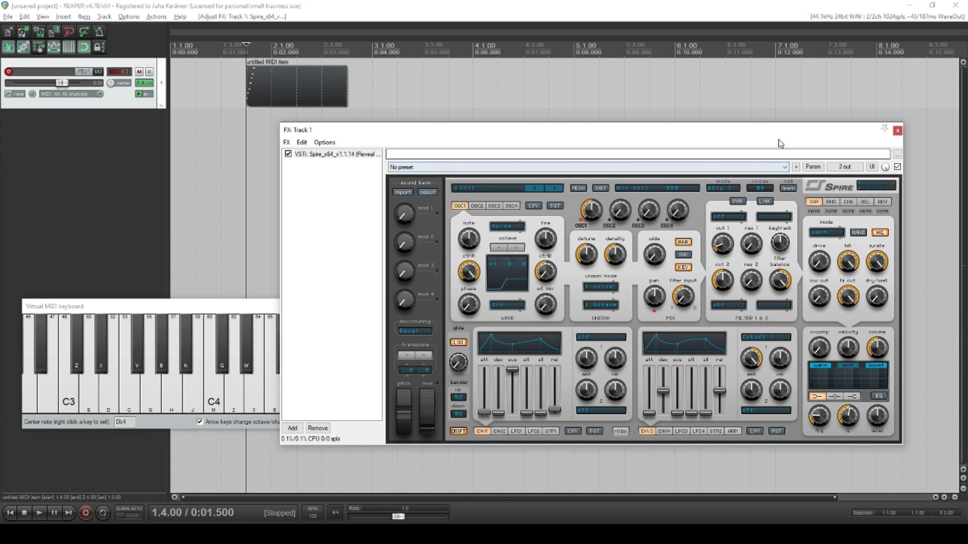
# - Raise the dry/wet mix of Spire's shaper effect and play the arpeggio through it
pyautogui.moveTo(780, 132); pyautogui.dragTo(657, 138)
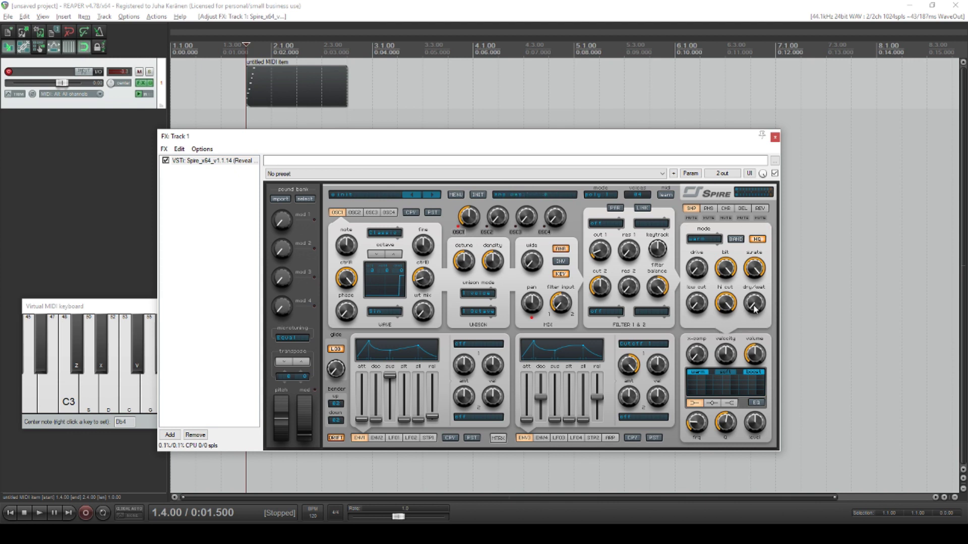
pyautogui.moveTo(756, 309); pyautogui.dragTo(758, 254)
pyautogui.press('space')
pyautogui.press('space')
pyautogui.press('space')
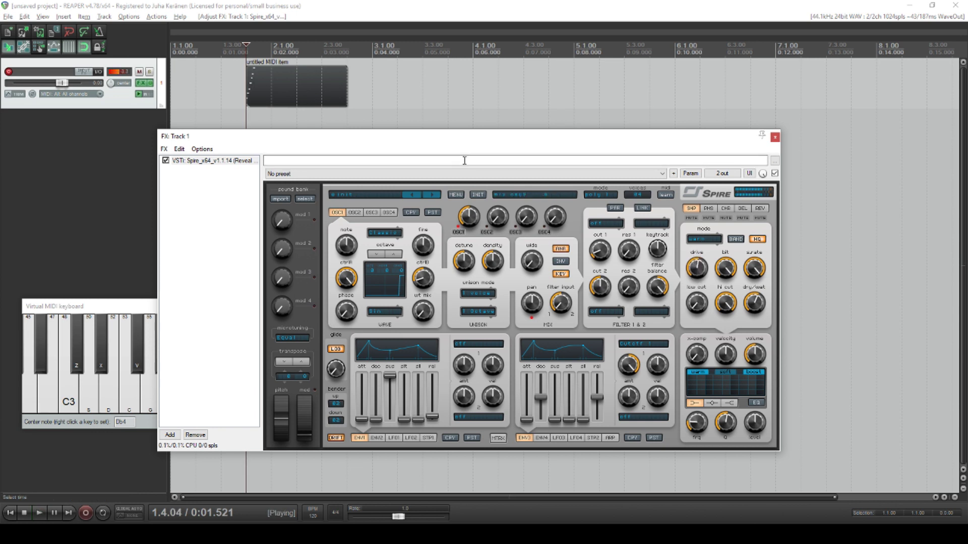
pyautogui.press('space')
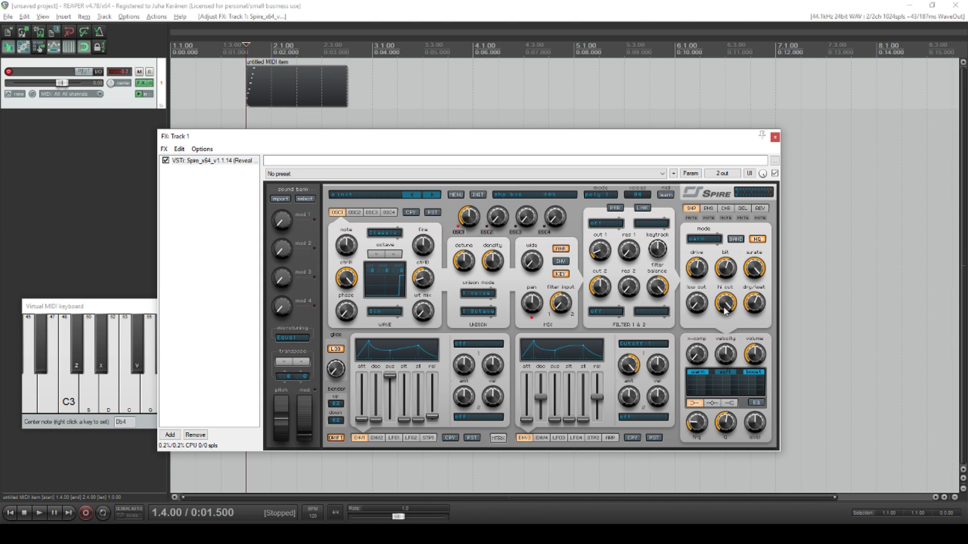
# - Lower the shaper's bit depth and adjust its sample rate while repeatedly playing back the arpeggio
pyautogui.press('space')
pyautogui.press('space')
pyautogui.moveTo(755, 272)
pyautogui.mouseDown()
pyautogui.moveTo(755, 290)
pyautogui.moveTo(759, 254)
pyautogui.mouseUp()
pyautogui.press('space')
pyautogui.press('space')
pyautogui.press('space')
pyautogui.press('space')
pyautogui.press('space')
pyautogui.press('space')
pyautogui.press('space')
pyautogui.press('space')
pyautogui.press('space')
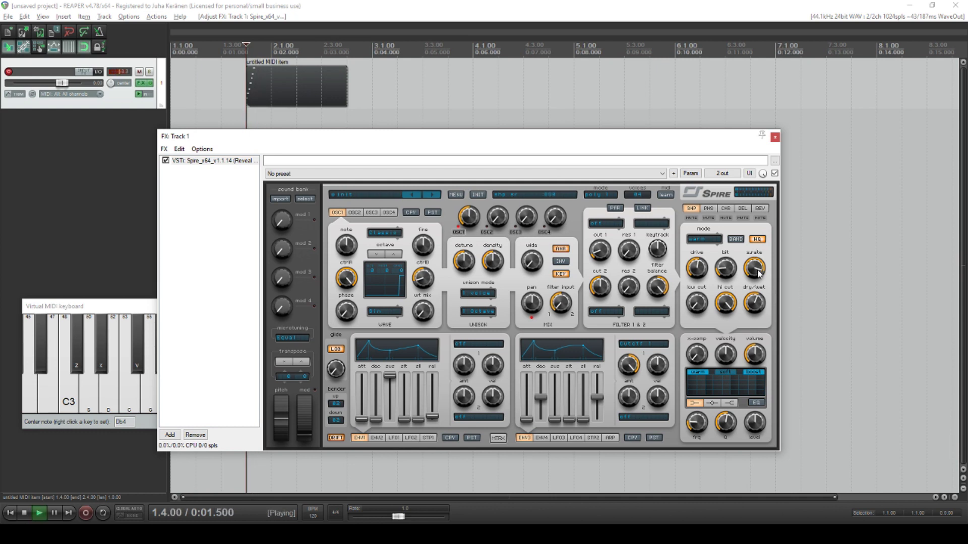
pyautogui.press('space')
pyautogui.press('space')
pyautogui.press('space')
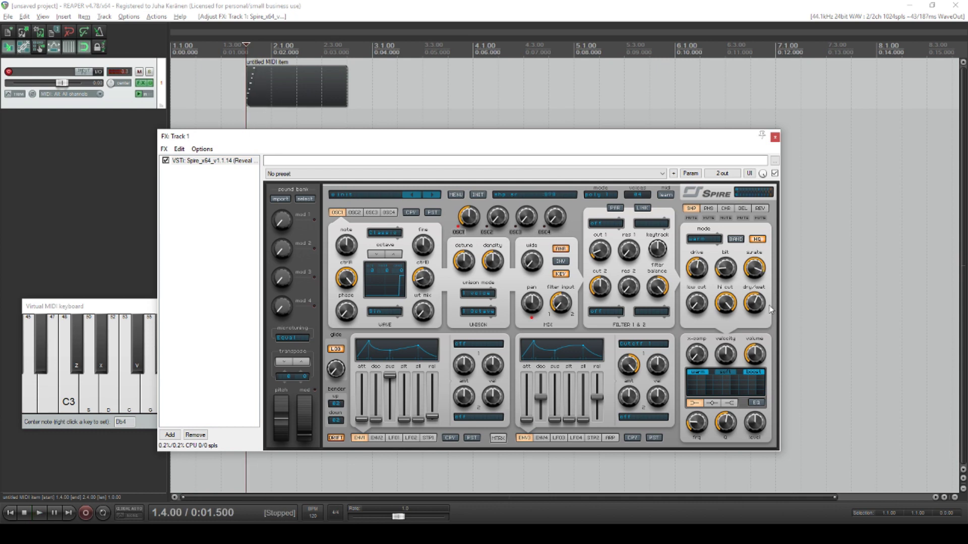
# - Adjust oscillator 1's ctrlB to widen the Classic pulse wave and shift the Spire window aside
pyautogui.click(692, 207)
pyautogui.moveTo(426, 274); pyautogui.dragTo(420, 269)
pyautogui.moveTo(300, 142); pyautogui.dragTo(336, 144)
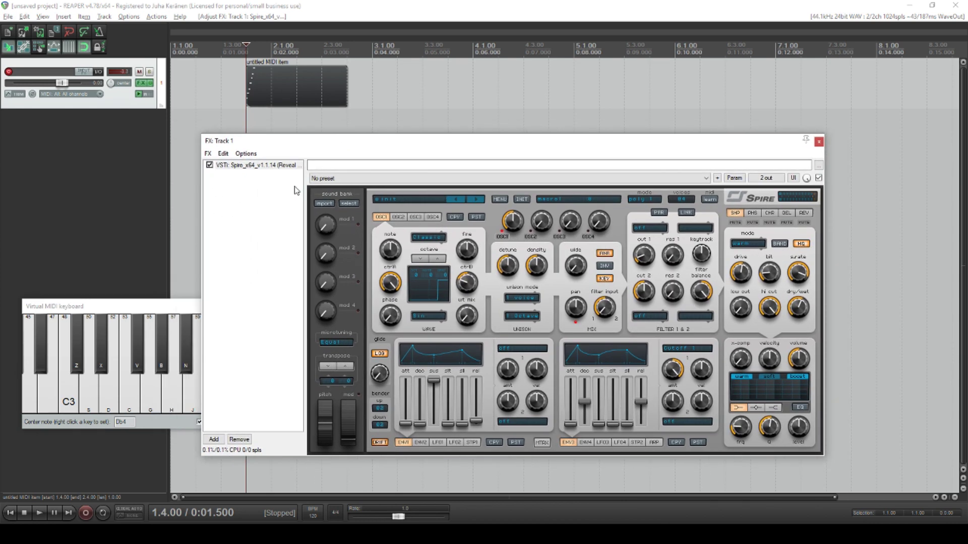